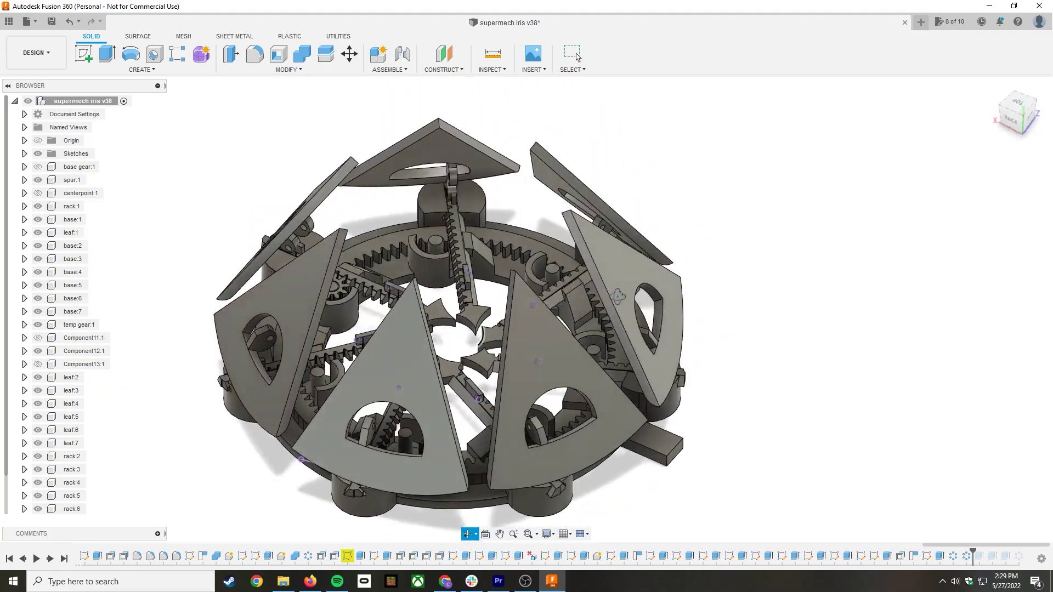
- Orbit the supermech iris to a low front view
middle_click_drag(679, 284, 855, 181, "shift")
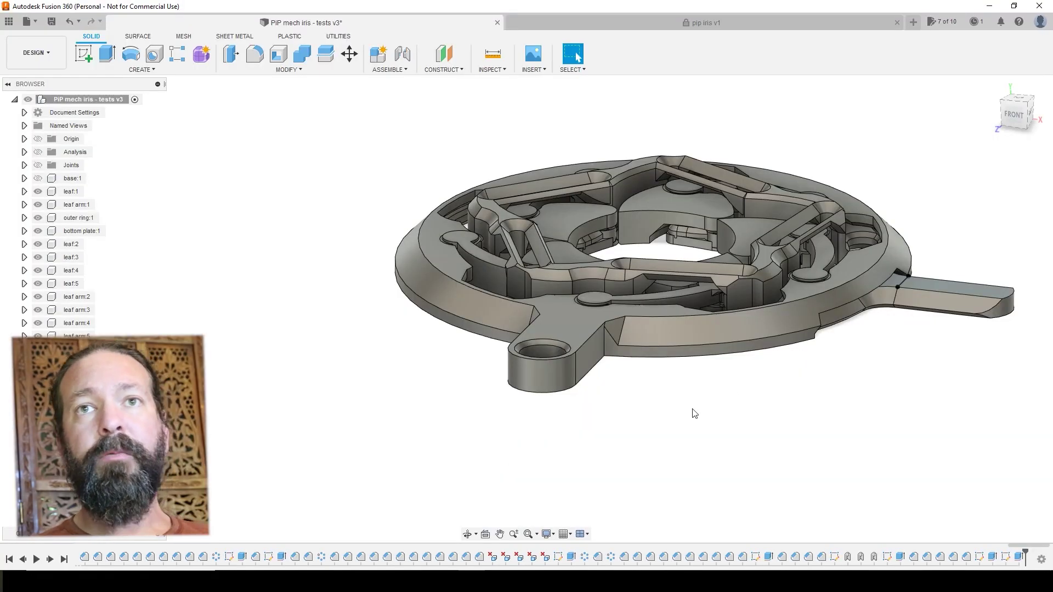
- Orbit, pan and zoom around the PIP mech iris from above to show its thickness
middle_click_drag(694, 413, 665, 454, "shift")
scroll(735, 526, "up", 3)
middle_click_drag(735, 526, 731, 505, "shift")
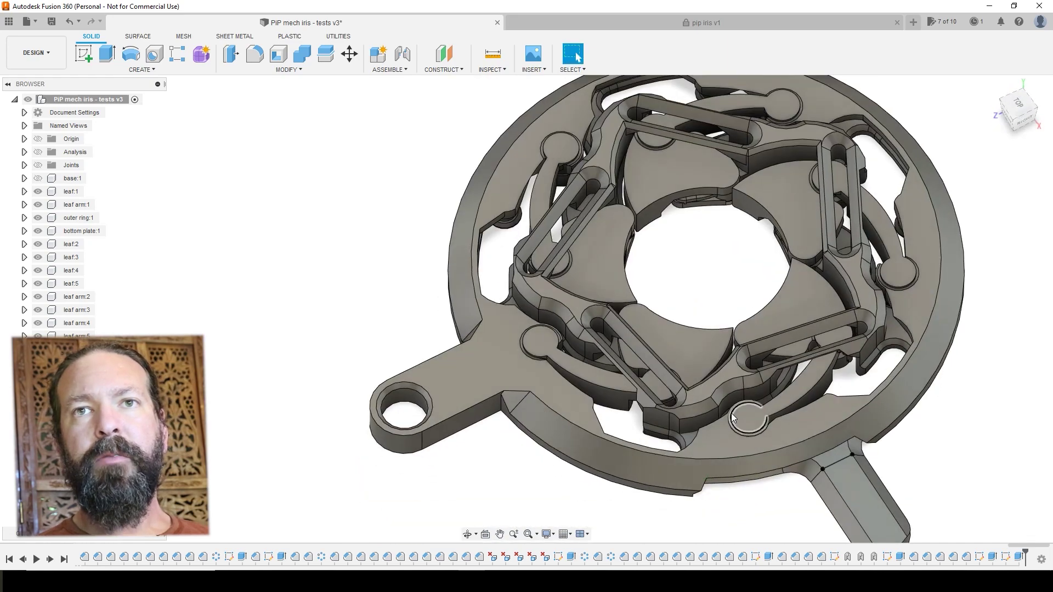
scroll(732, 417, "down", 3)
middle_click_drag(740, 417, 770, 329, "shift")
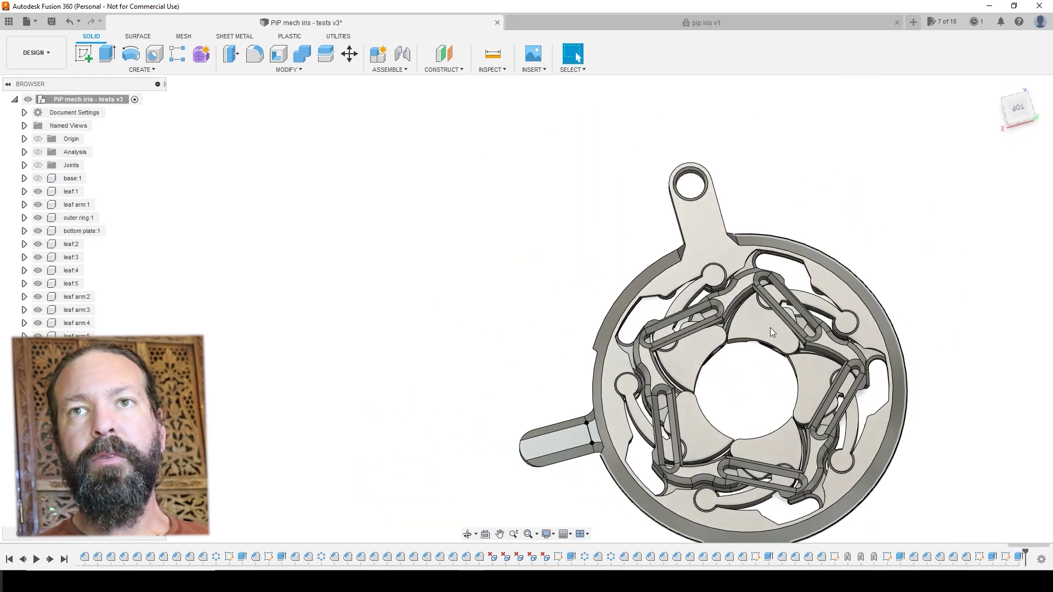
middle_click_drag(939, 483, 910, 412)
middle_click_drag(891, 469, 876, 437, "shift")
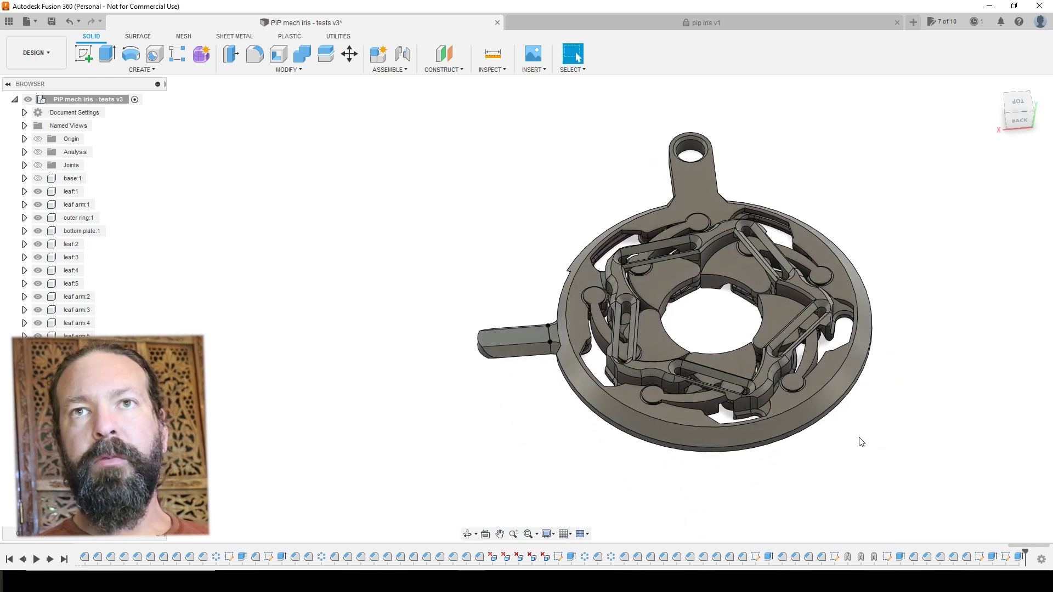
scroll(861, 442, "up", 5)
middle_click_drag(817, 437, 848, 456)
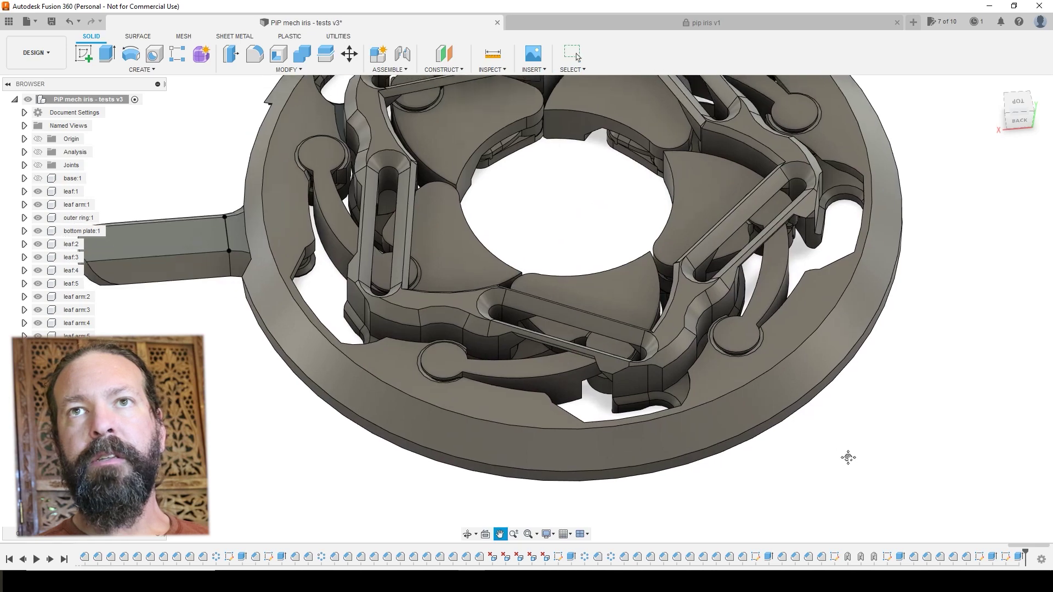
scroll(877, 494, "down", 3)
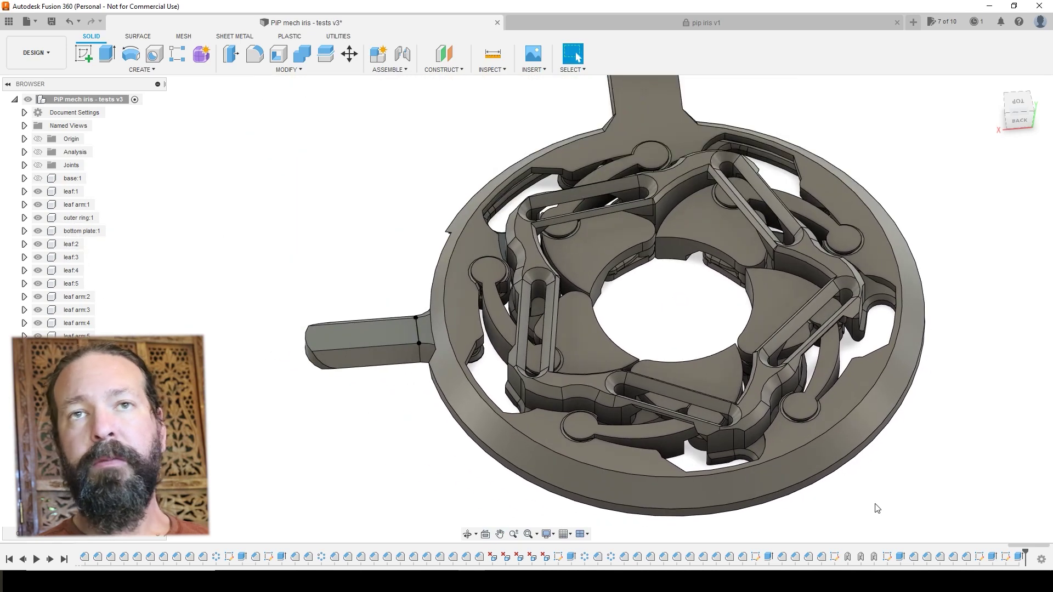
- Orbit low to reveal the mounting tab, then roll the timeline back to the start
middle_click_drag(436, 461, 762, 451, "shift")
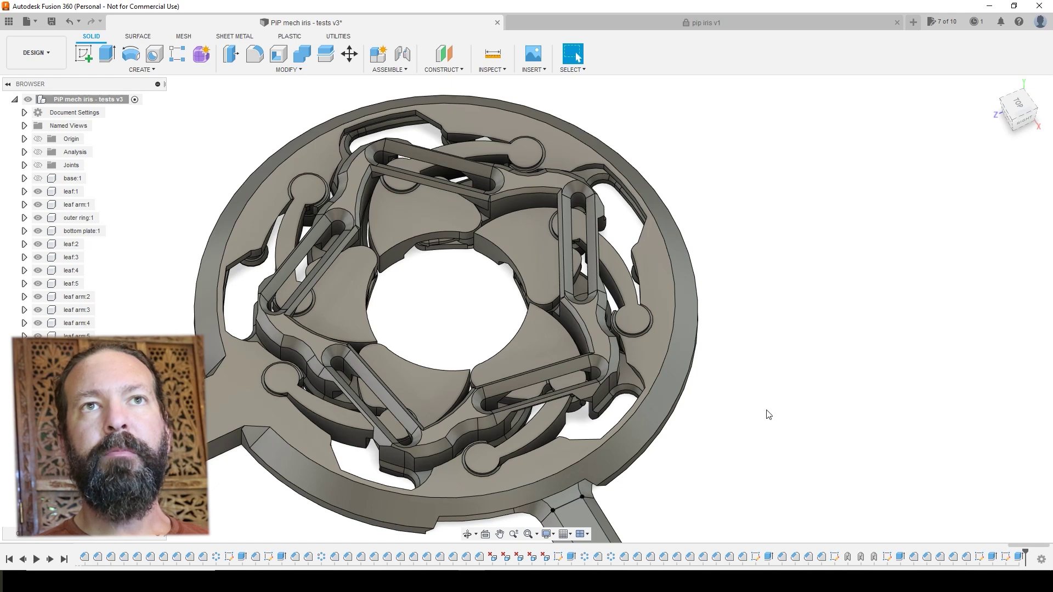
middle_click_drag(768, 415, 866, 387, "shift")
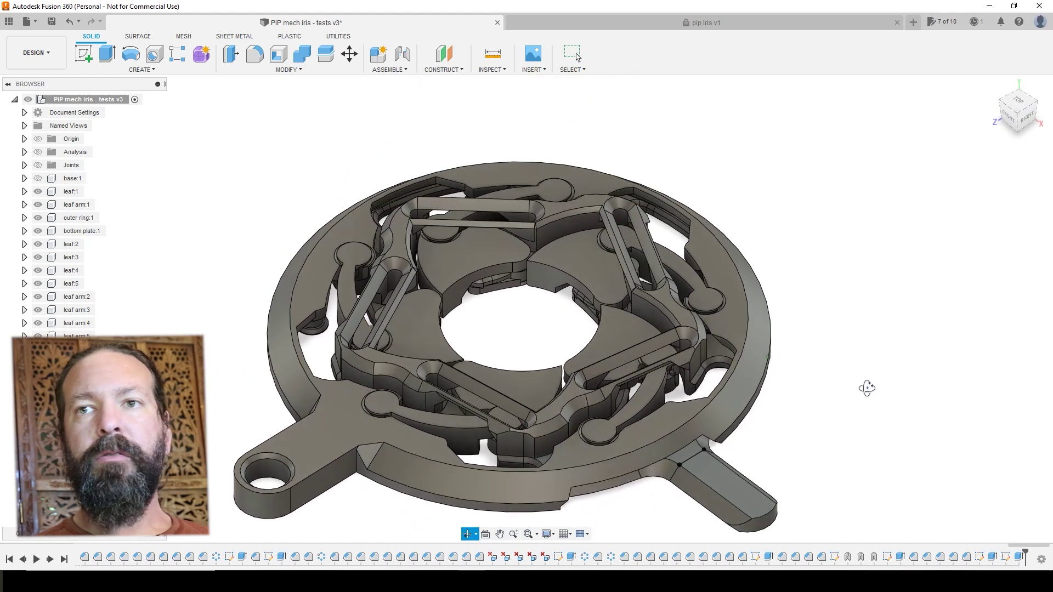
left_click(9, 558)
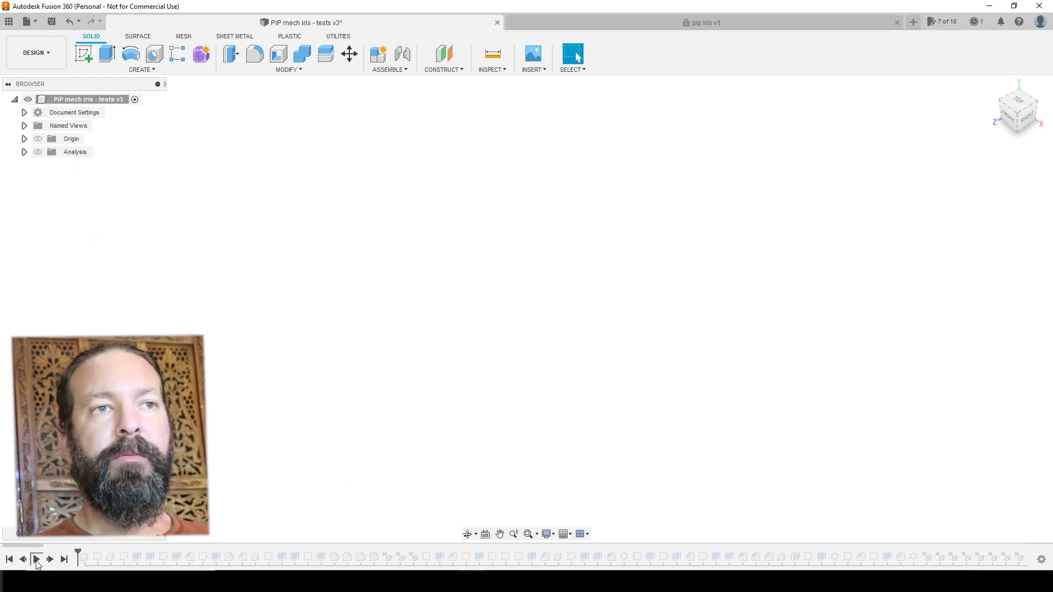
- Play back the timeline from its start, rebuilding the iris feature by feature
left_click(36, 560)
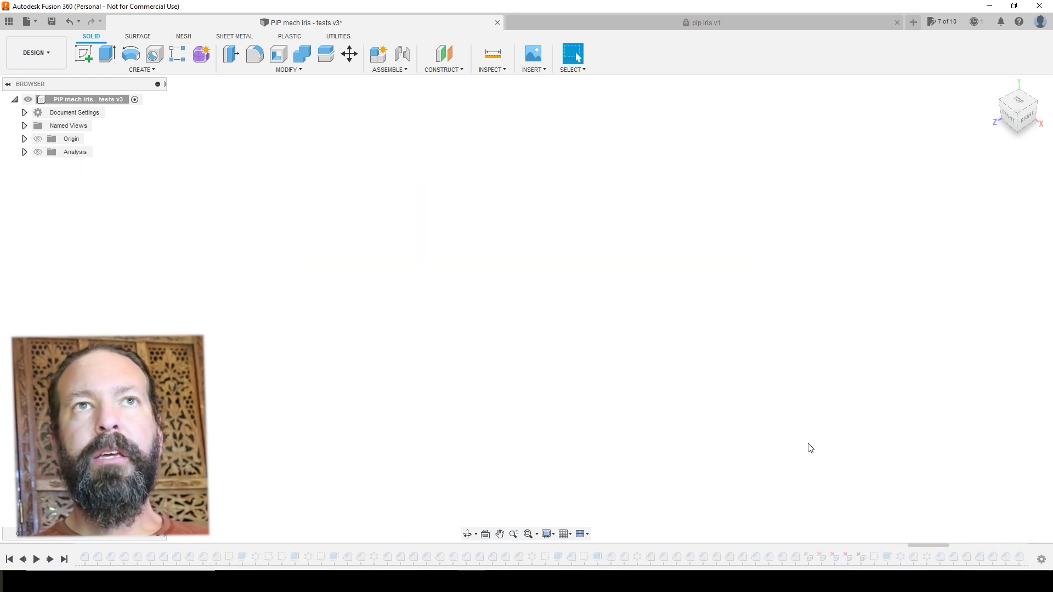
- Jump the timeline to its end to rebuild the complete iris
left_click(64, 559)
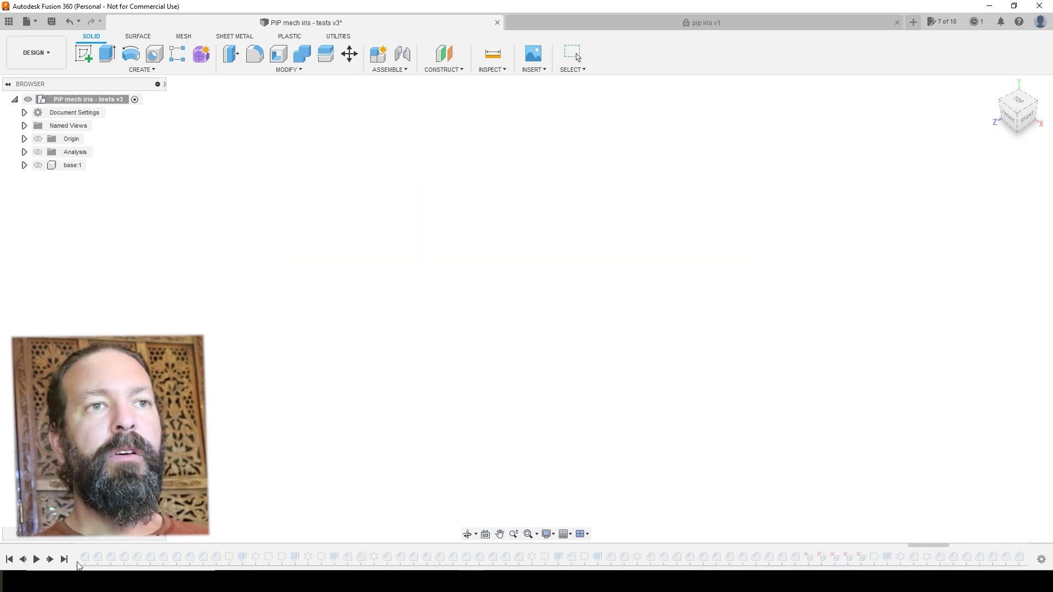
- Orbit and zoom around the rebuilt iris, inspecting its underside and leaves from below
middle_click_drag(710, 435, 811, 378, "shift")
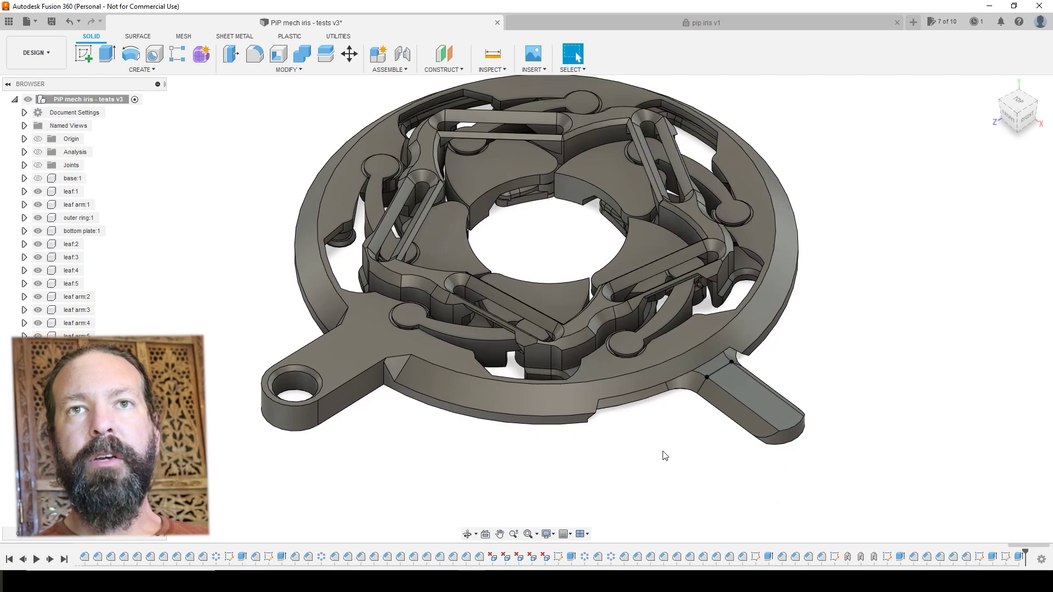
middle_click_drag(663, 454, 559, 254, "shift")
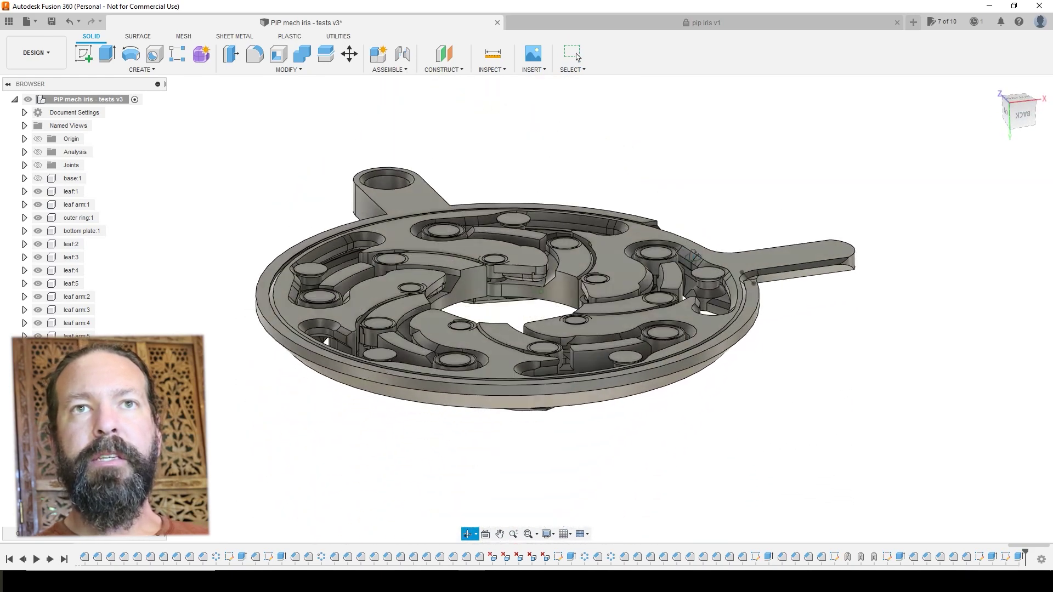
scroll(551, 274, "up", 5)
scroll(545, 296, "up", 5)
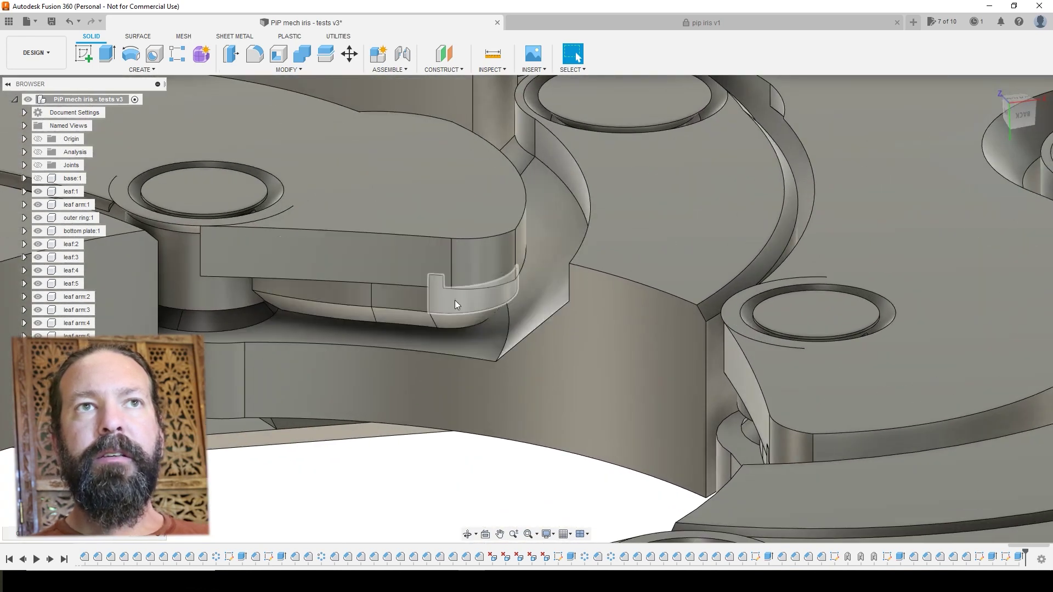
middle_click_drag(455, 301, 439, 404, "shift")
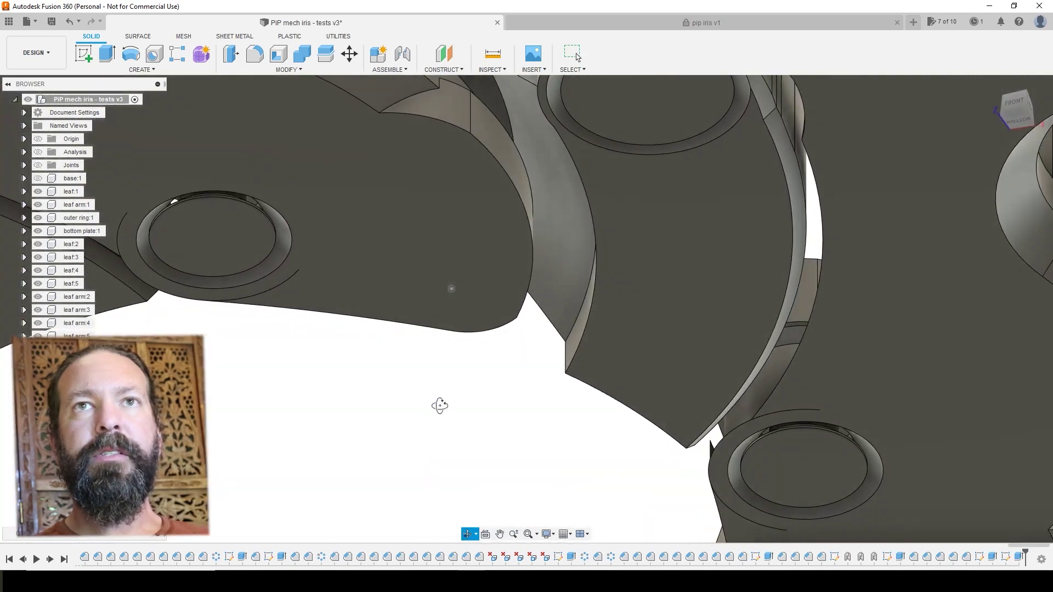
scroll(674, 307, "down", 2)
scroll(673, 344, "down", 5)
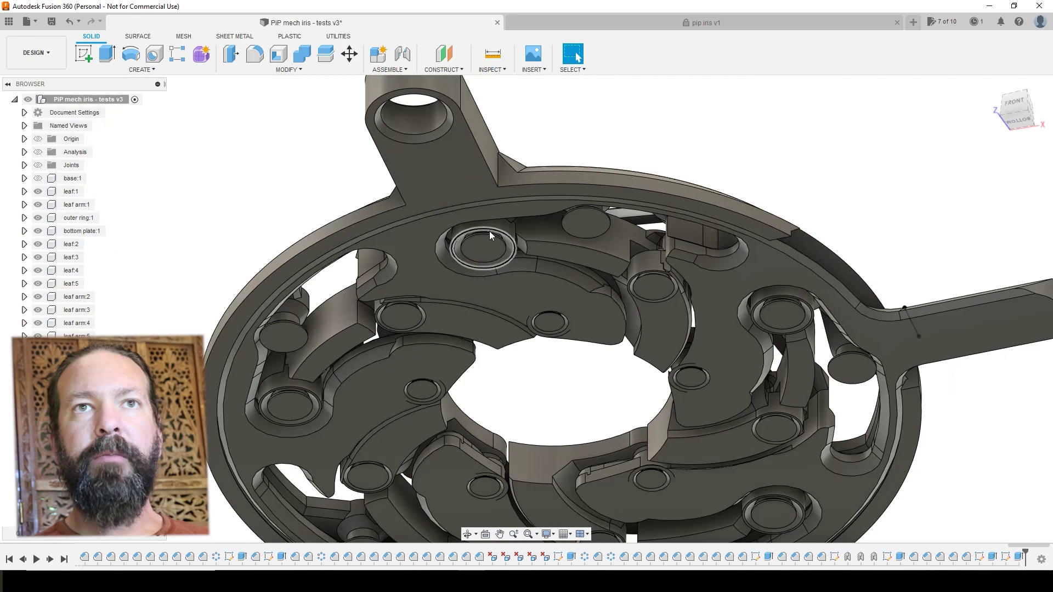
scroll(489, 231, "up", 3)
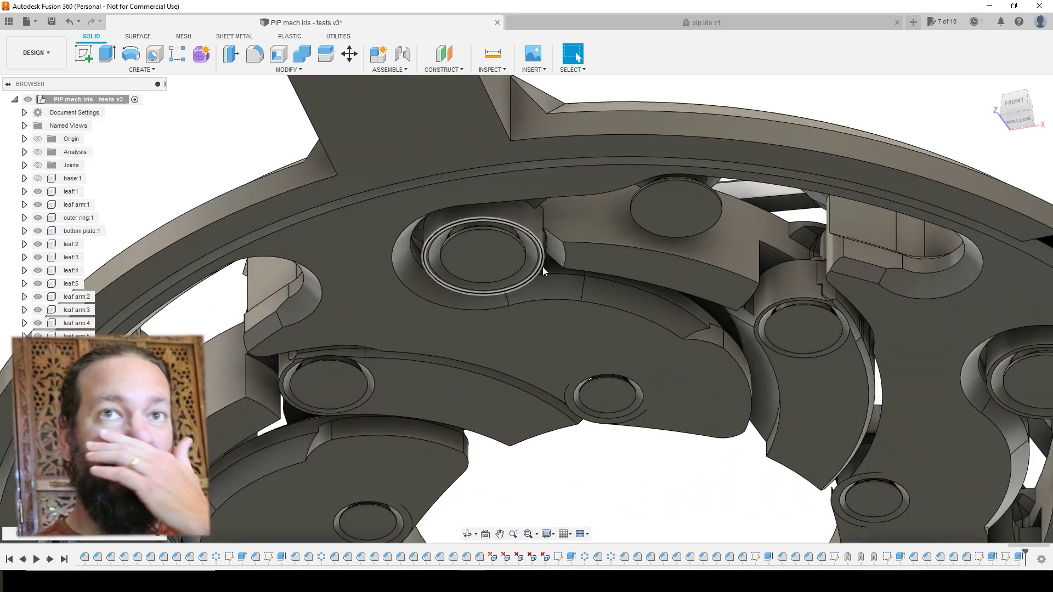
scroll(543, 285, "down", 5)
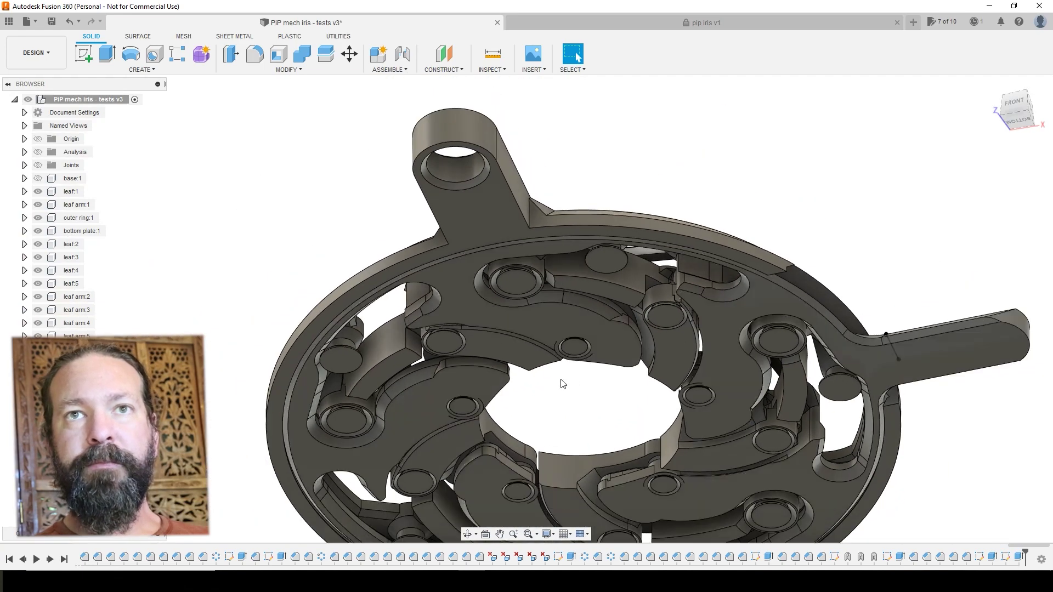
middle_click_drag(563, 383, 577, 56, "shift")
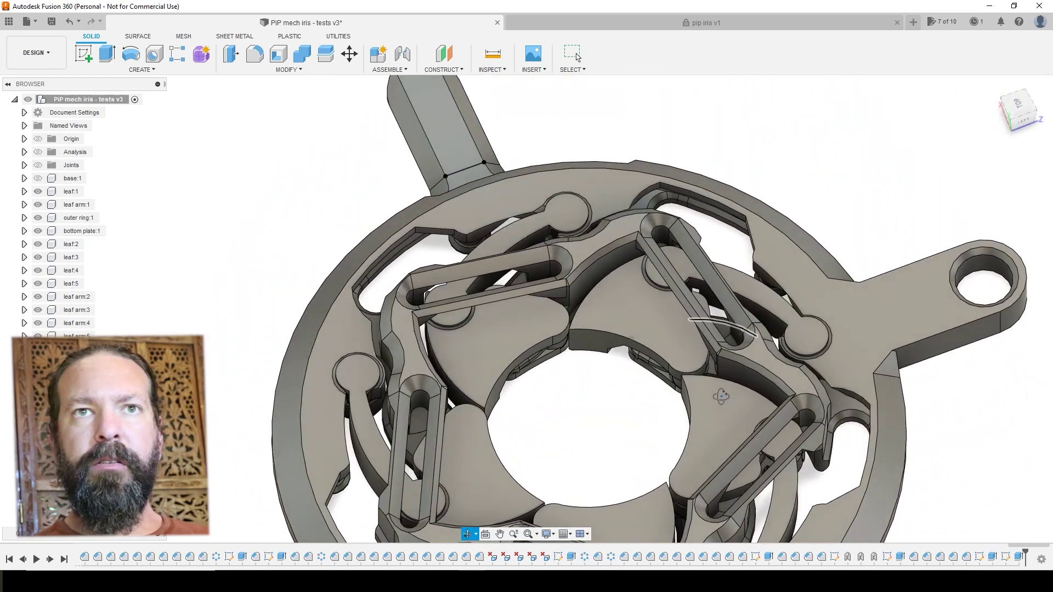
middle_click_drag(720, 396, 611, 291, "shift")
- Hide leaves 2–5 and leaf arms 2–4 in the Browser
key("Escape")
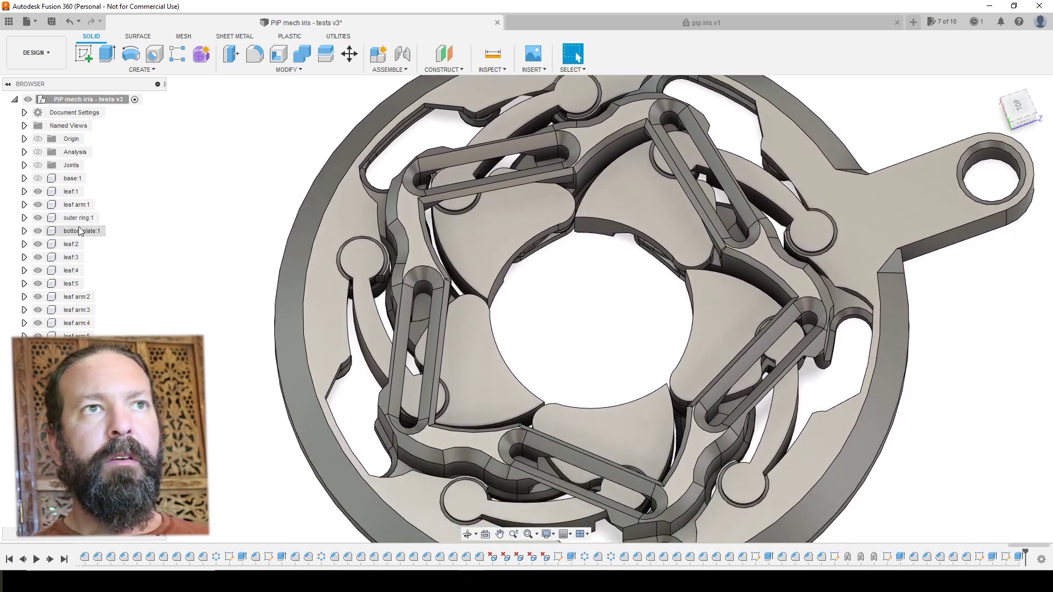
left_click(37, 244)
left_click(37, 257)
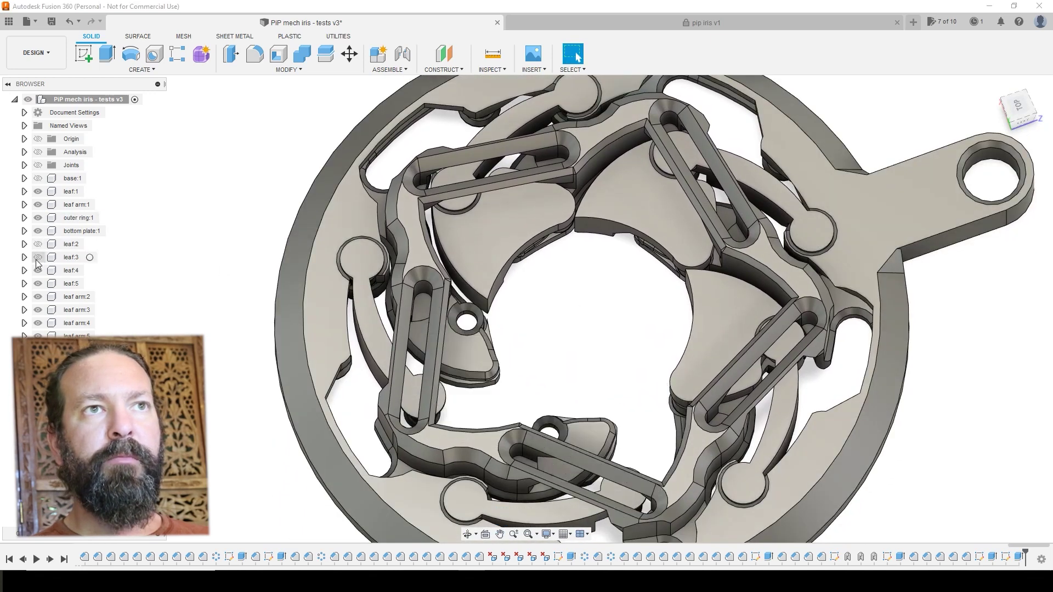
left_click(38, 270)
left_click(38, 282)
left_click(37, 296)
left_click(38, 323)
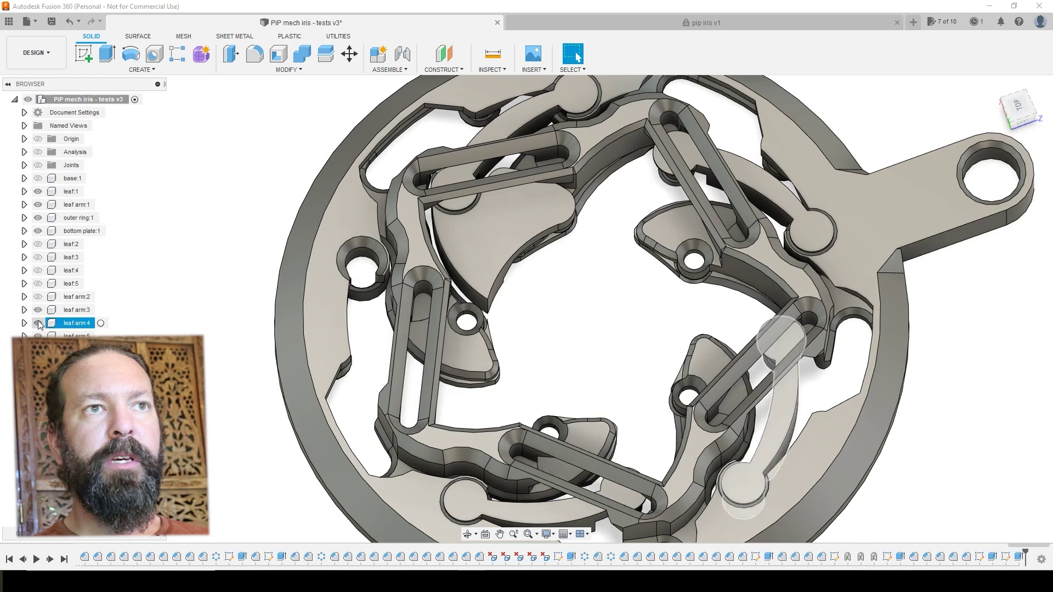
left_click(37, 310)
- Isolate leaf:1 and orbit it to see its side and underside pin
scroll(186, 328, "down", 3)
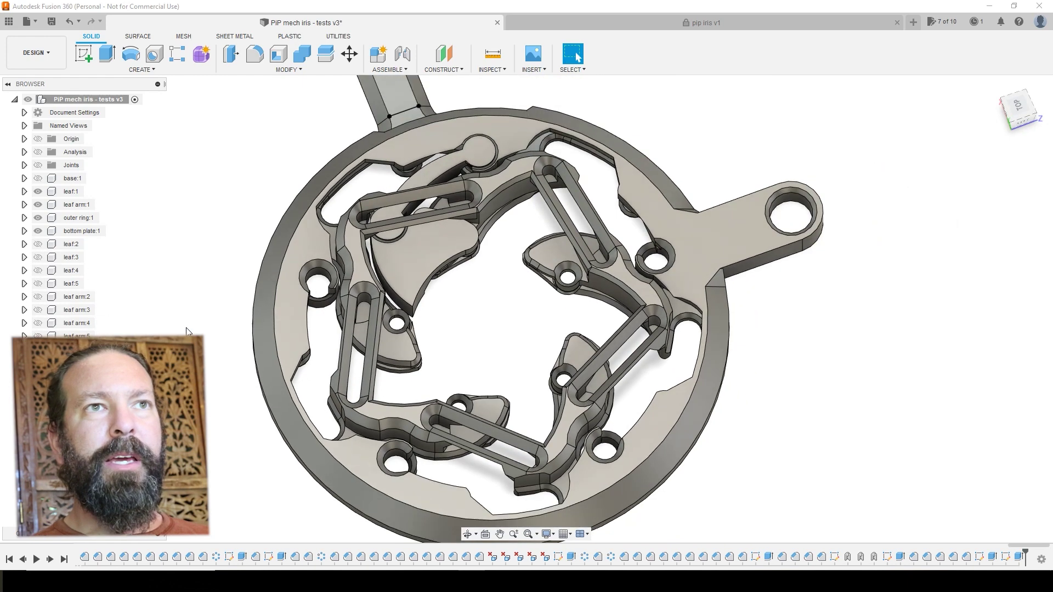
left_click(57, 218)
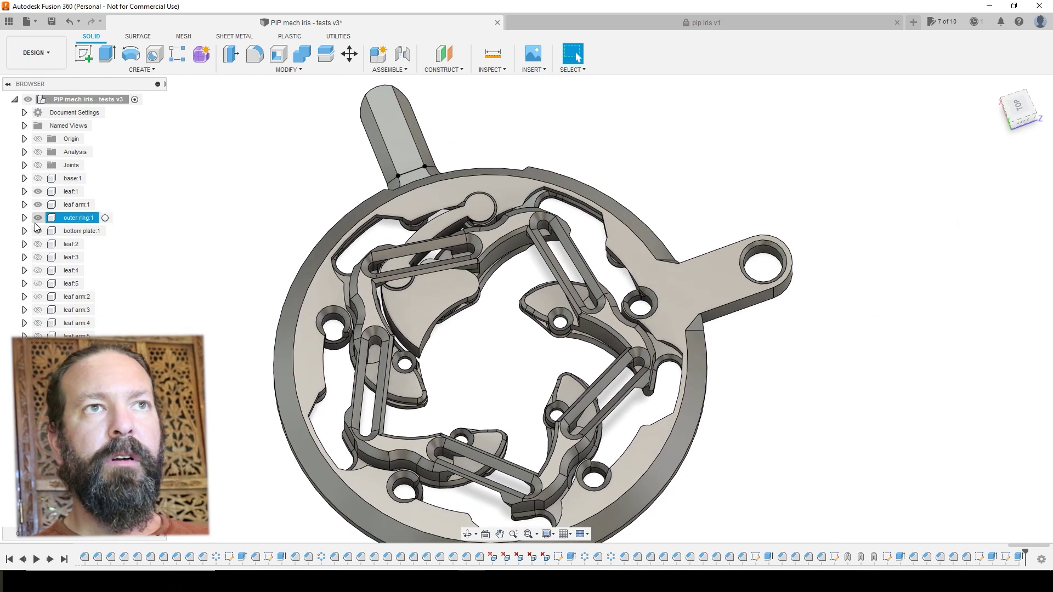
left_click(37, 218)
left_click(37, 231)
left_click(37, 191)
left_click(38, 205)
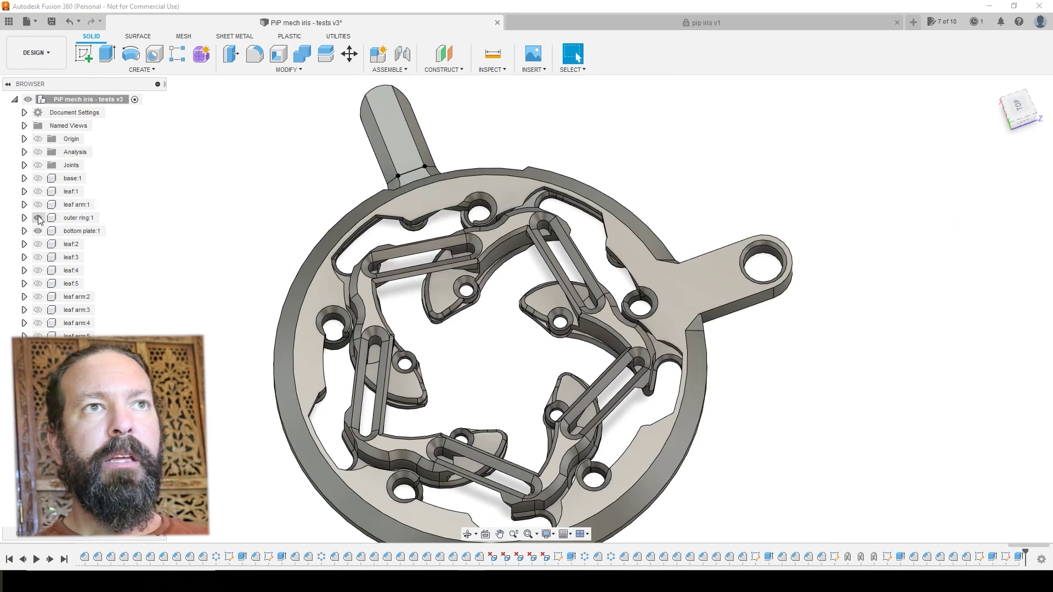
left_click(38, 230)
left_click(37, 192)
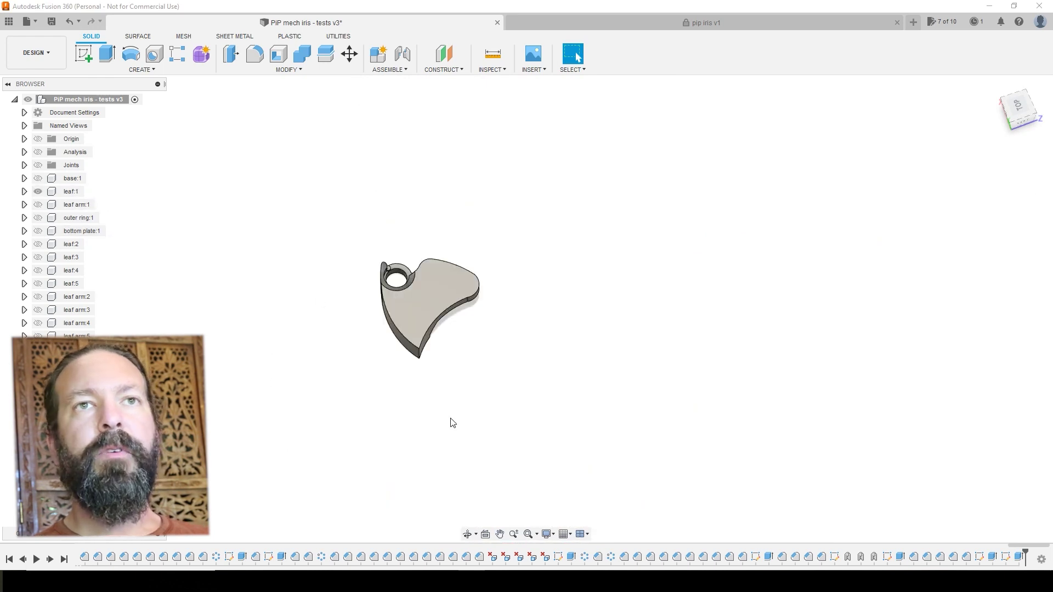
middle_click_drag(349, 382, 503, 239)
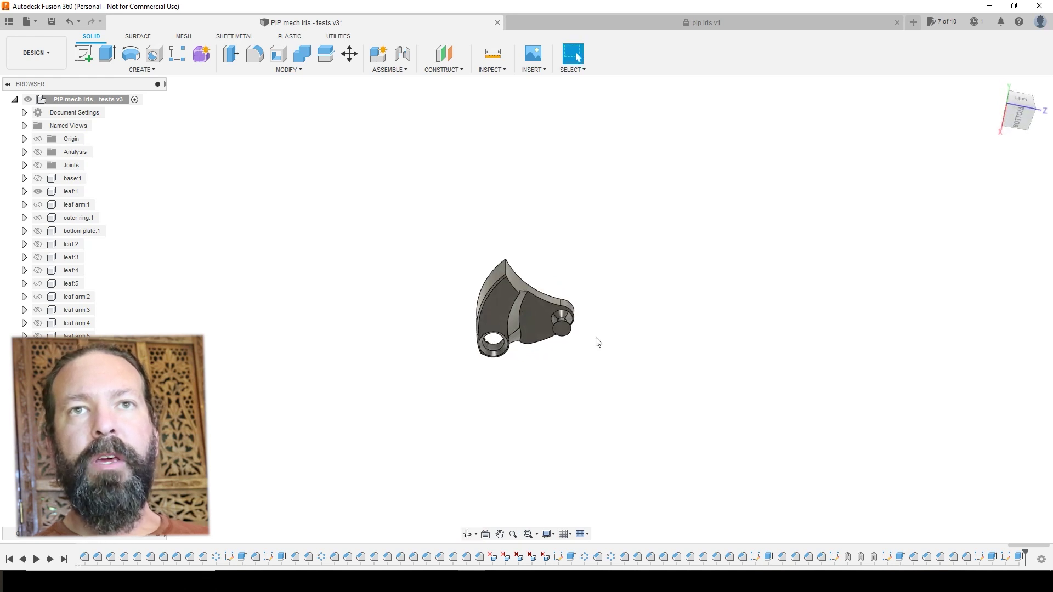
middle_click_drag(623, 317, 636, 403, "shift")
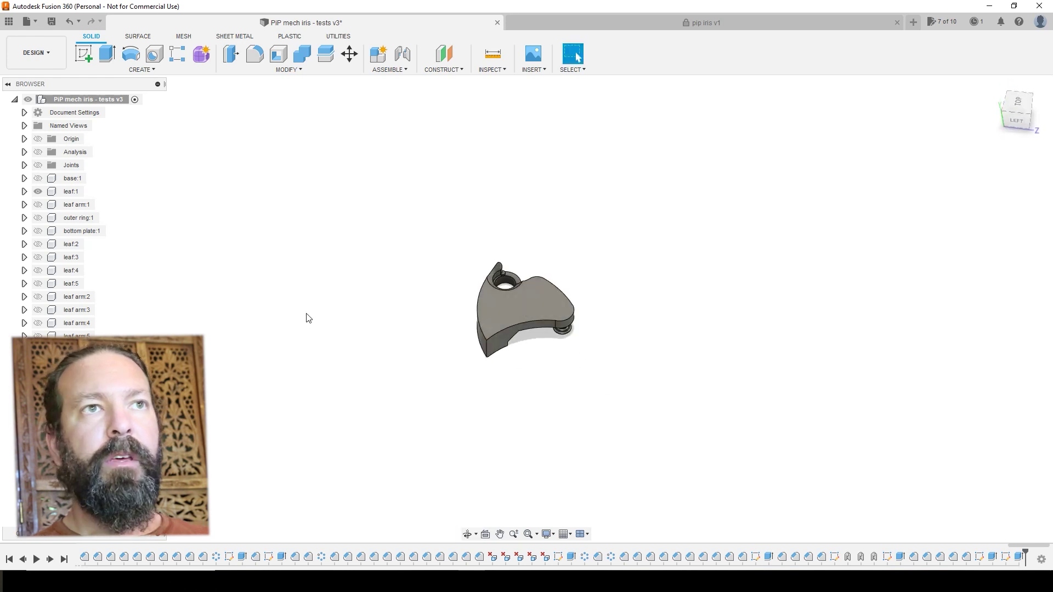
- Show leaf arm:1 with the leaf, view the hinge, then show outer ring:1
left_click(37, 204)
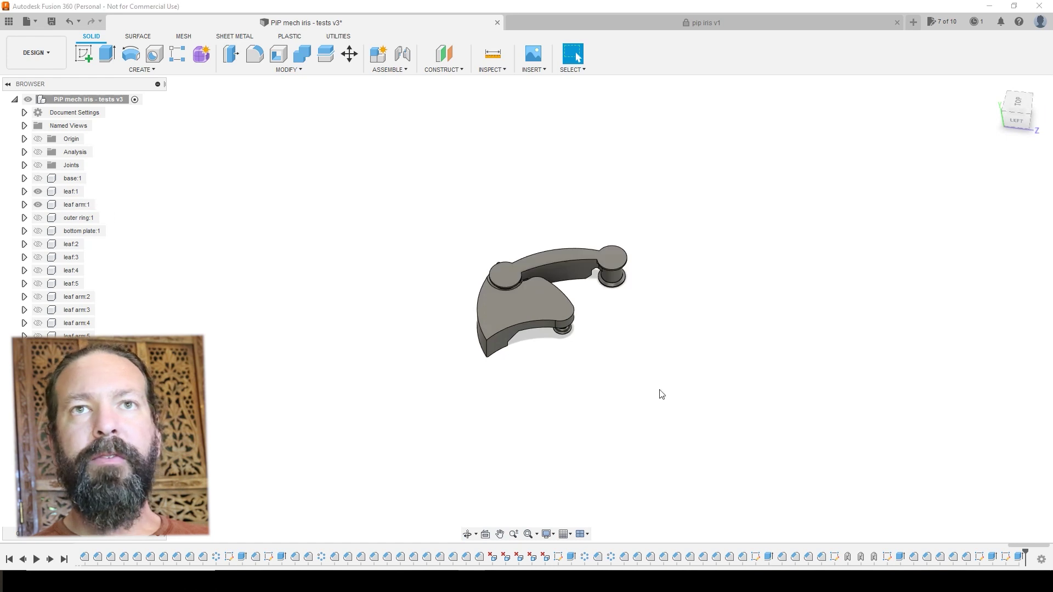
middle_click_drag(662, 393, 632, 273, "shift")
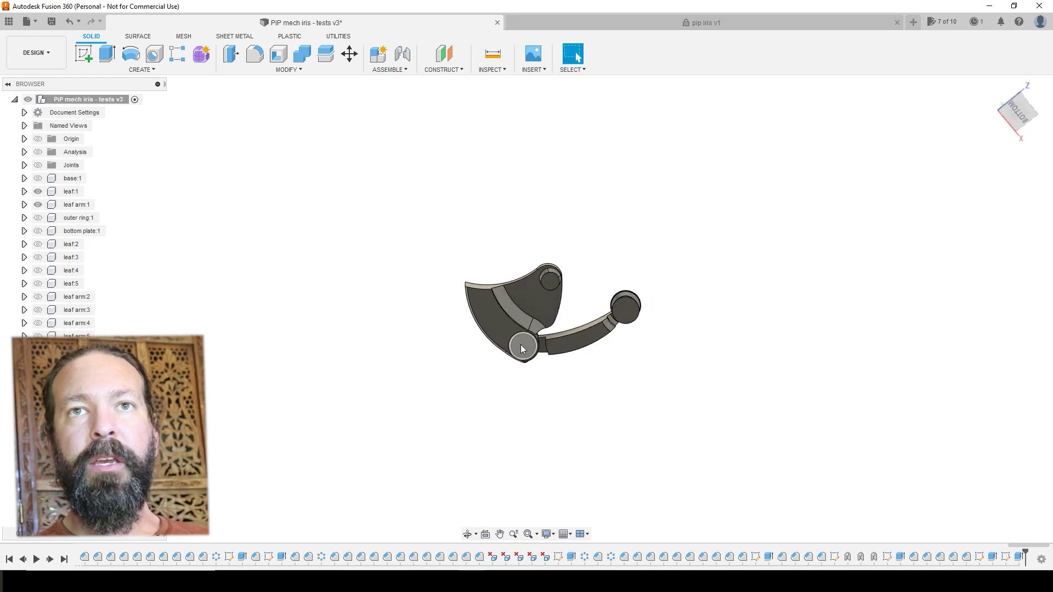
middle_click_drag(731, 277, 722, 380, "shift")
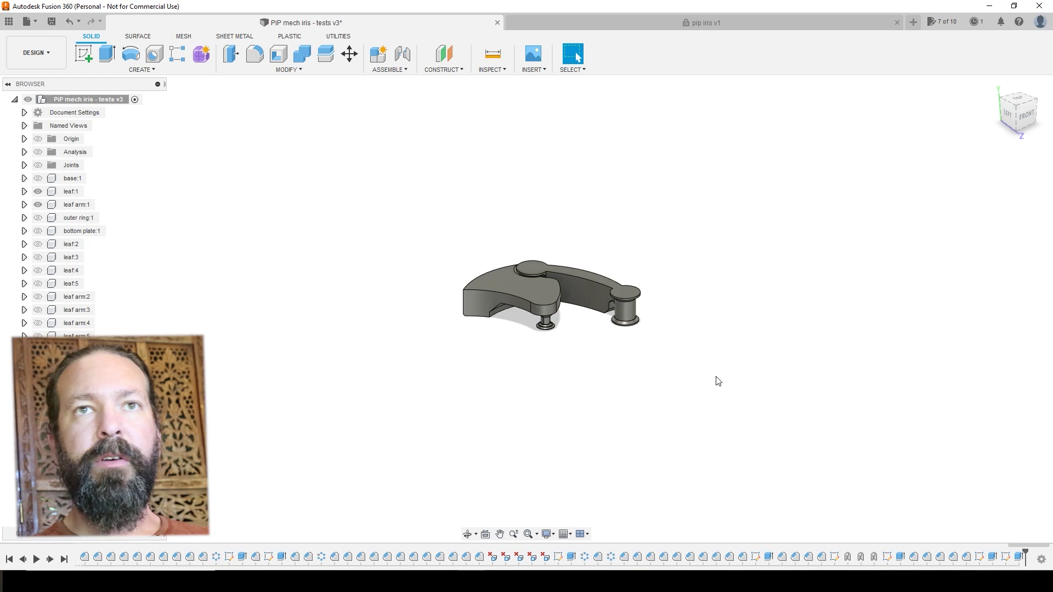
left_click(38, 218)
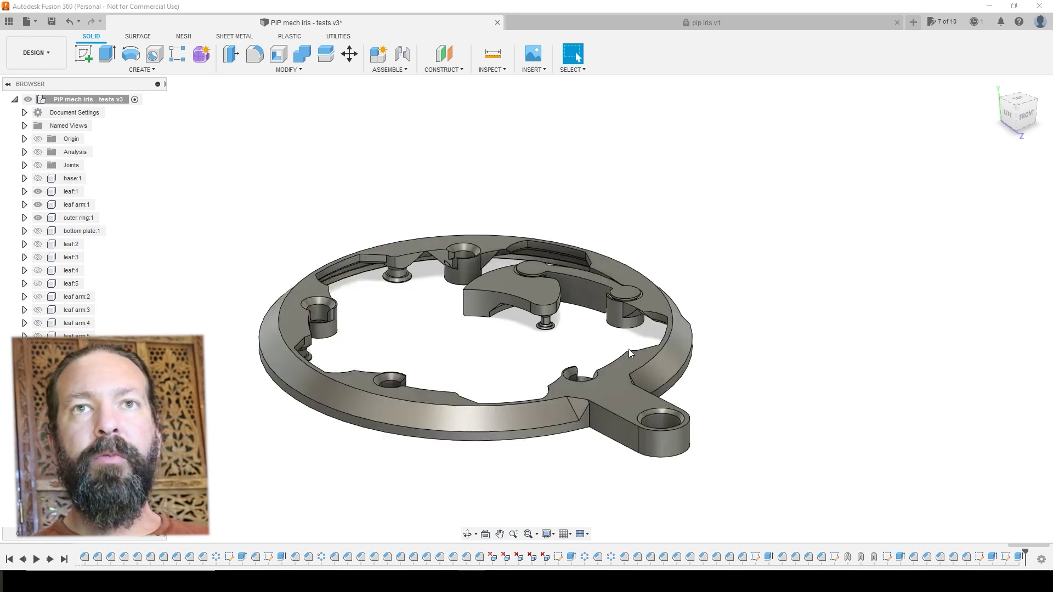
- Show bottom plate:1, orbit around the mechanism's underside, then hide outer ring:1
middle_click_drag(675, 304, 814, 298, "shift")
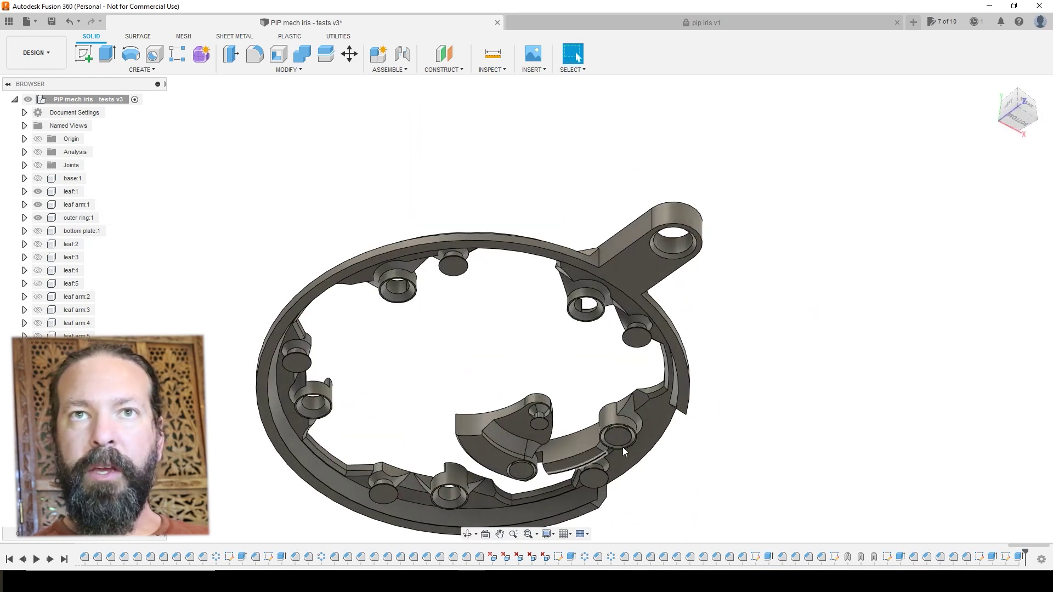
left_click(41, 232)
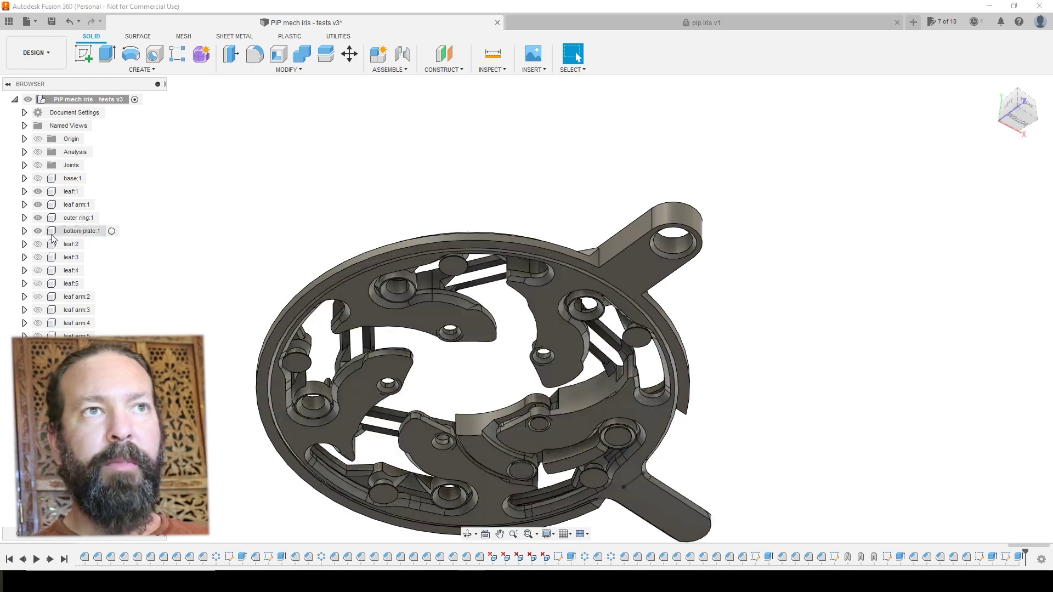
mouse_move(763, 366)
middle_mouse_down("shift")
mouse_move(780, 313)
mouse_move(740, 383)
mouse_move(742, 452)
mouse_move(759, 336)
mouse_move(758, 359)
middle_mouse_up("shift")
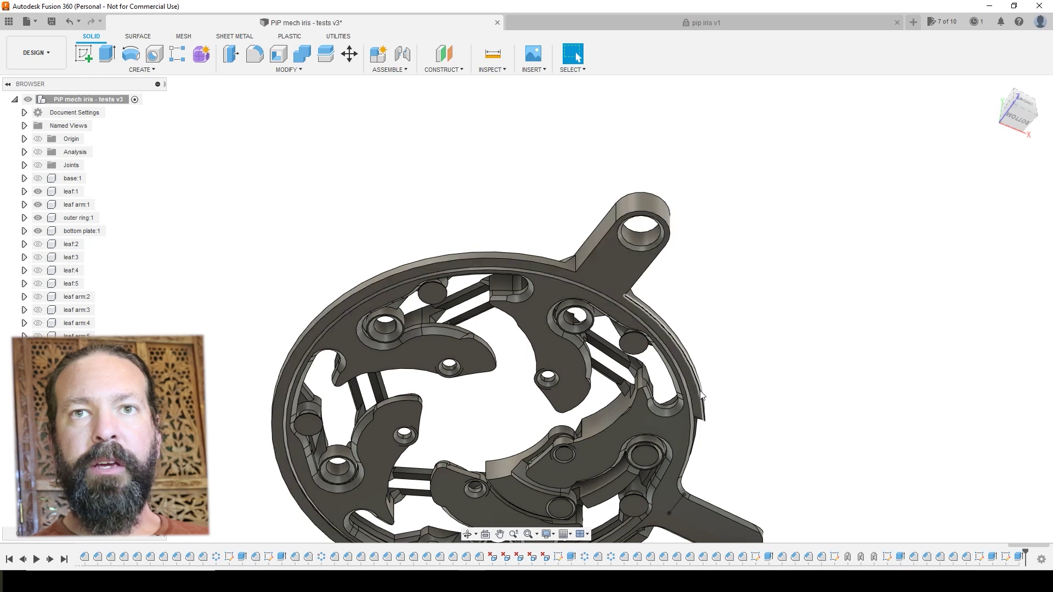
middle_click_drag(759, 463, 758, 331)
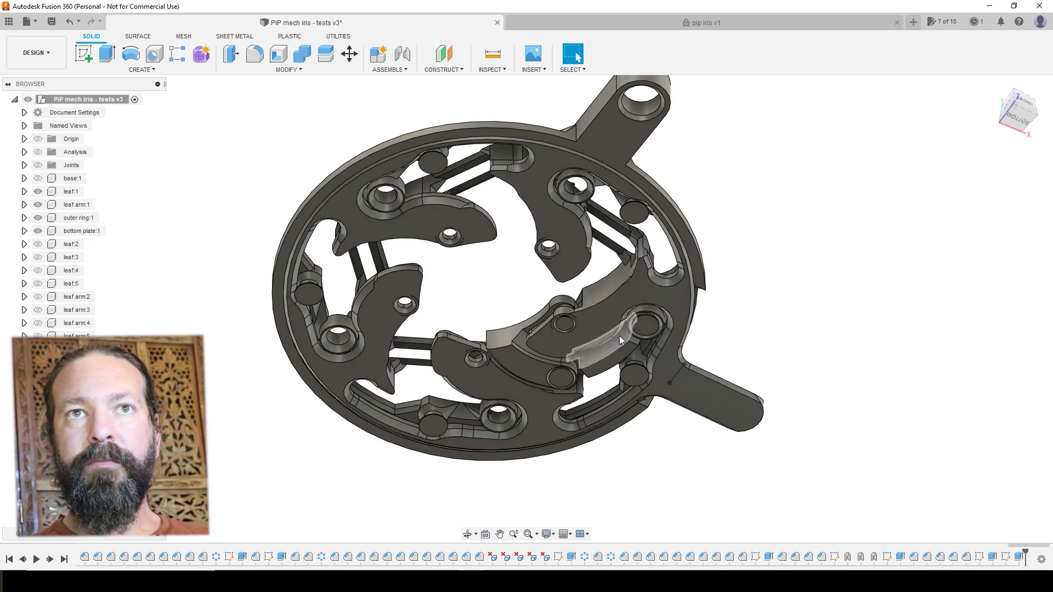
middle_click_drag(619, 336, 646, 189, "shift")
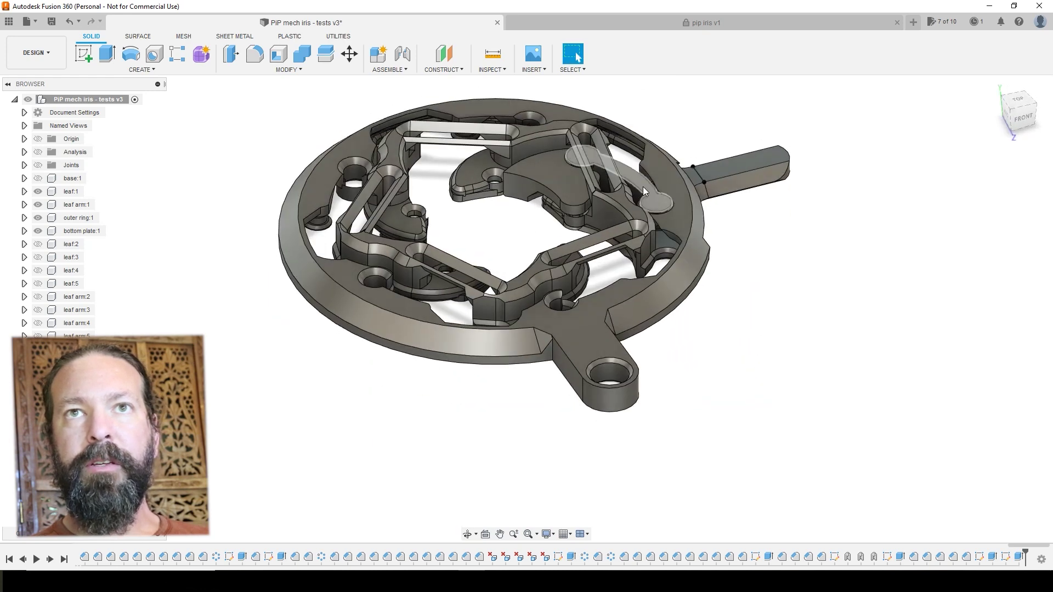
middle_click_drag(755, 328, 624, 367, "shift")
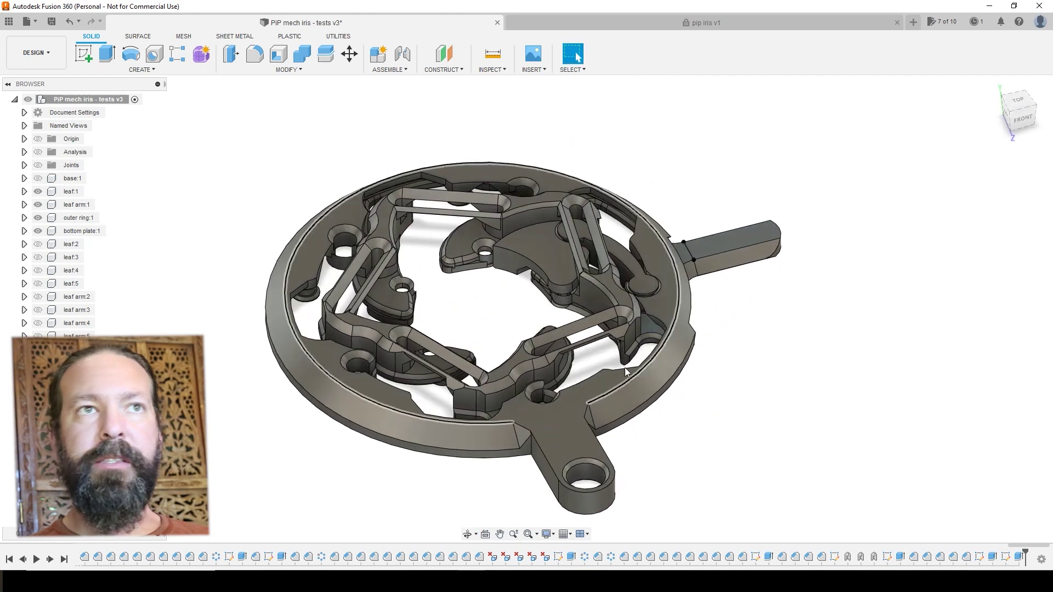
left_click(37, 217)
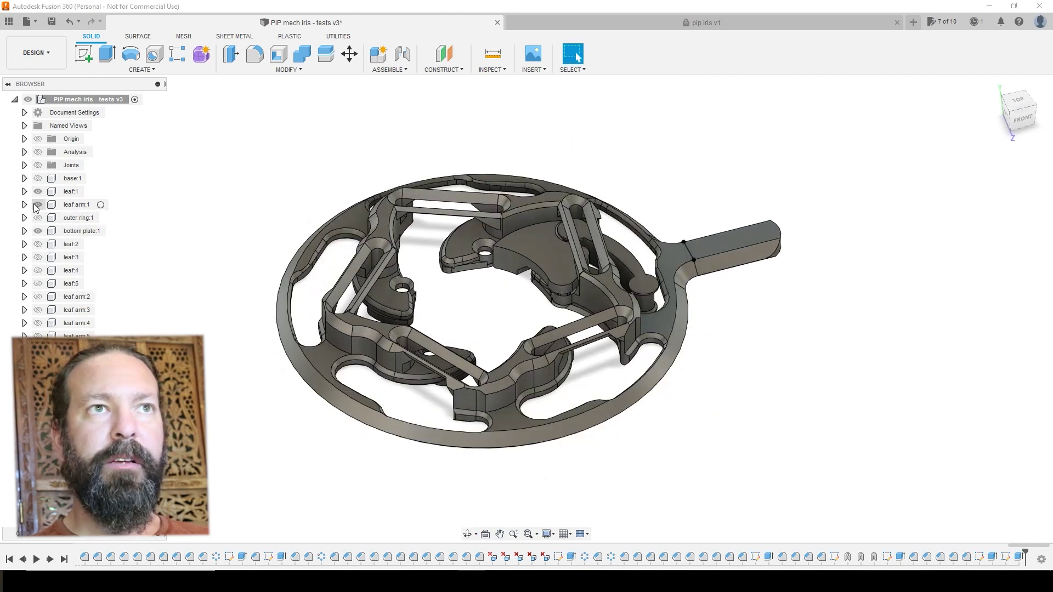
- Hide leaf arm:1 and leaf:1, then orbit and zoom in on a hinge from below
left_click(37, 205)
left_click(38, 191)
mouse_move(671, 454)
middle_mouse_down("shift")
mouse_move(668, 356)
mouse_move(655, 448)
middle_mouse_up("shift")
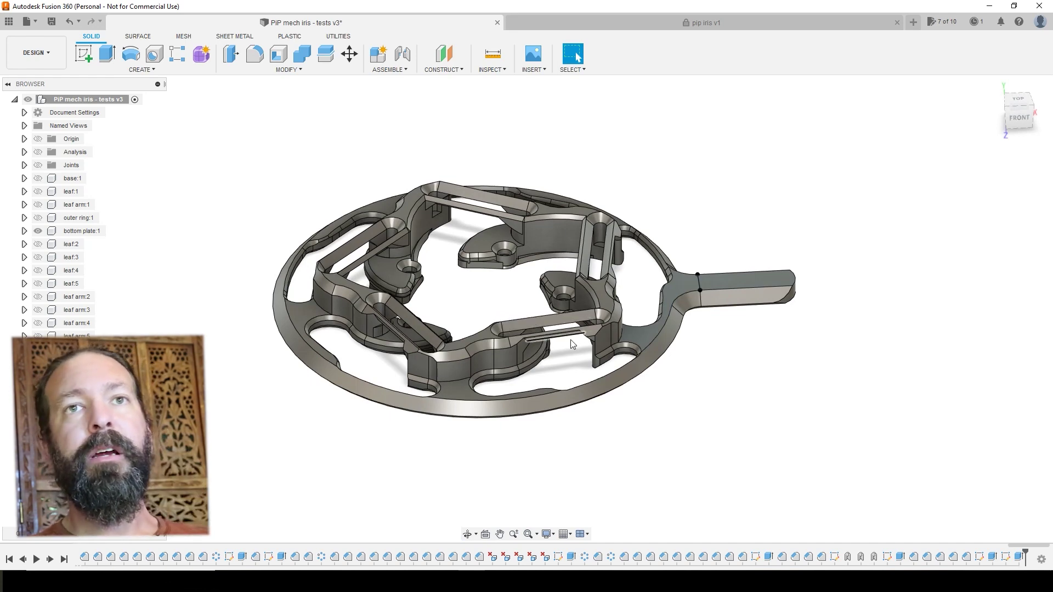
scroll(566, 340, "down", 1)
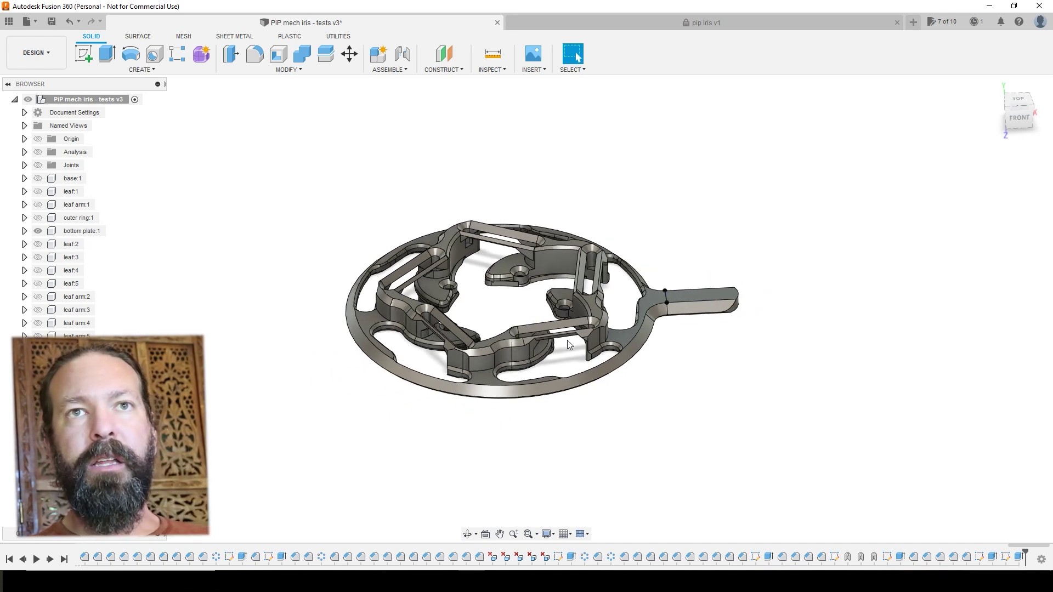
scroll(567, 340, "up", 3)
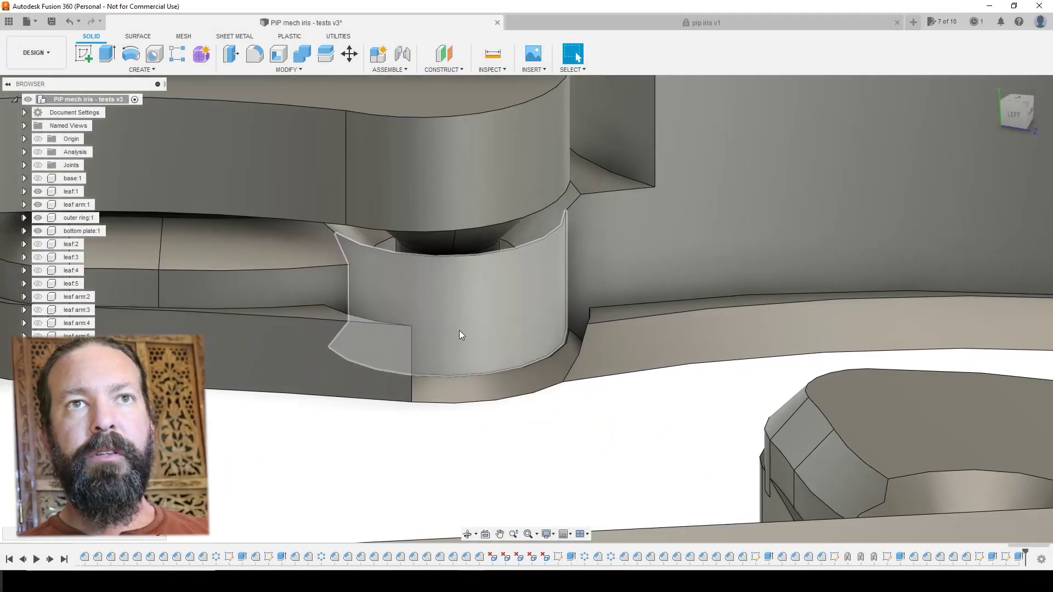
- Orbit and zoom around the hinge pins, ending on a flat side-on view of the iris
middle_click_drag(494, 376, 521, 442, "shift")
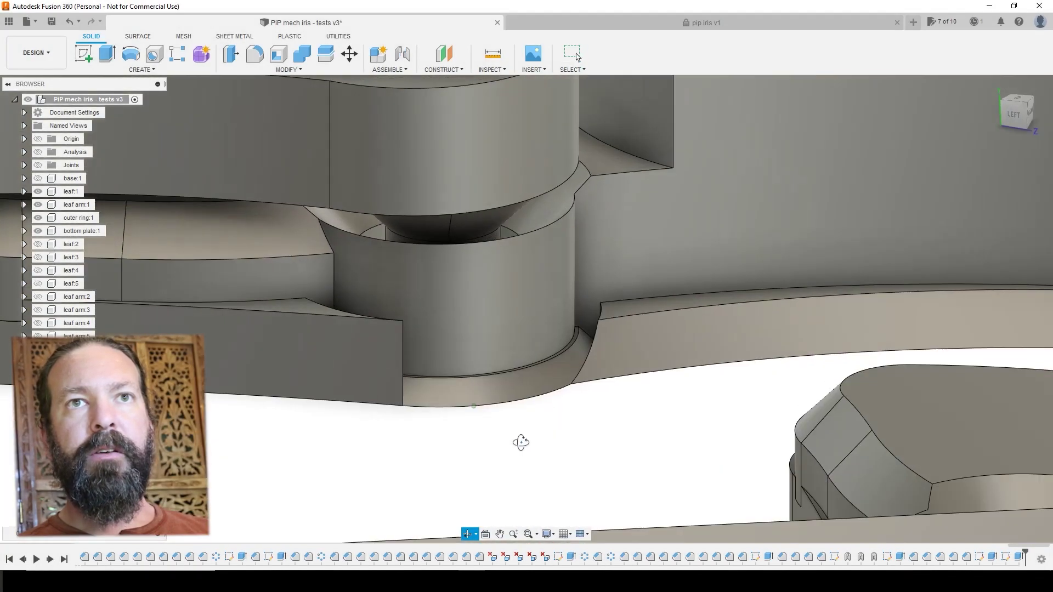
scroll(521, 446, "down", 3)
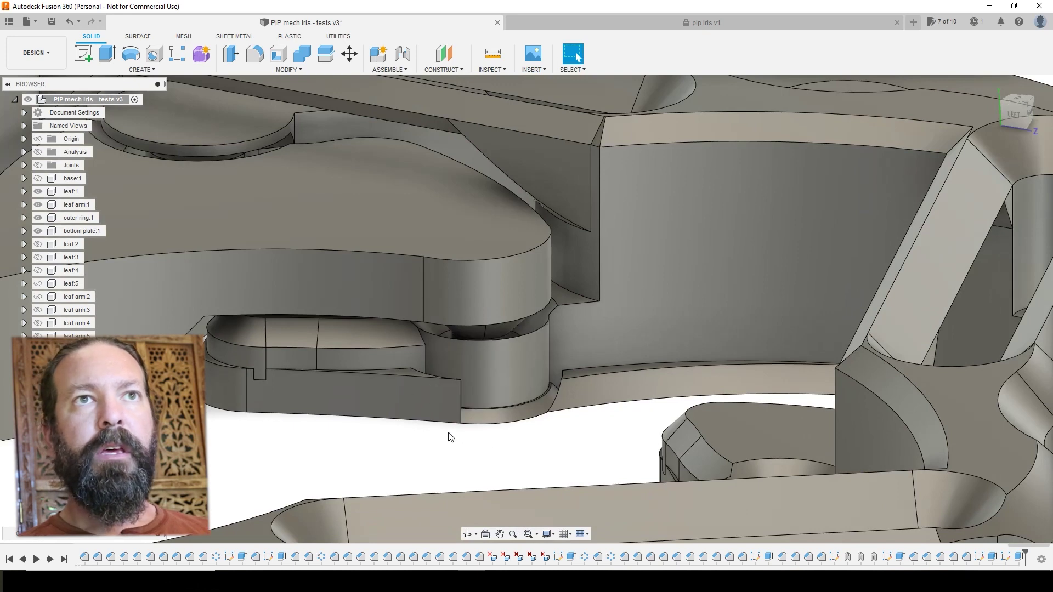
scroll(449, 437, "down", 3)
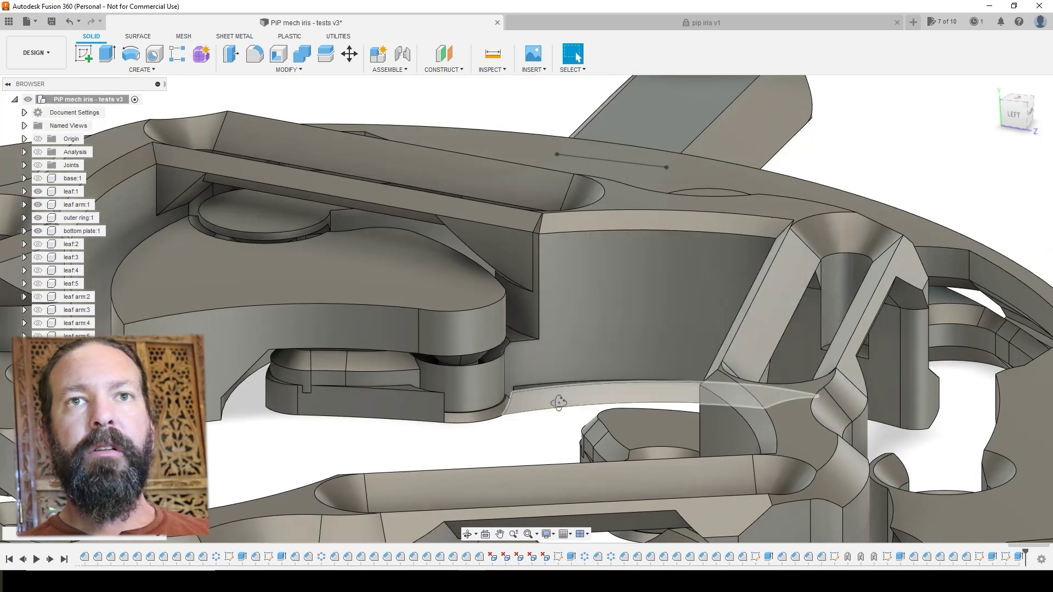
middle_click_drag(558, 403, 548, 439, "shift")
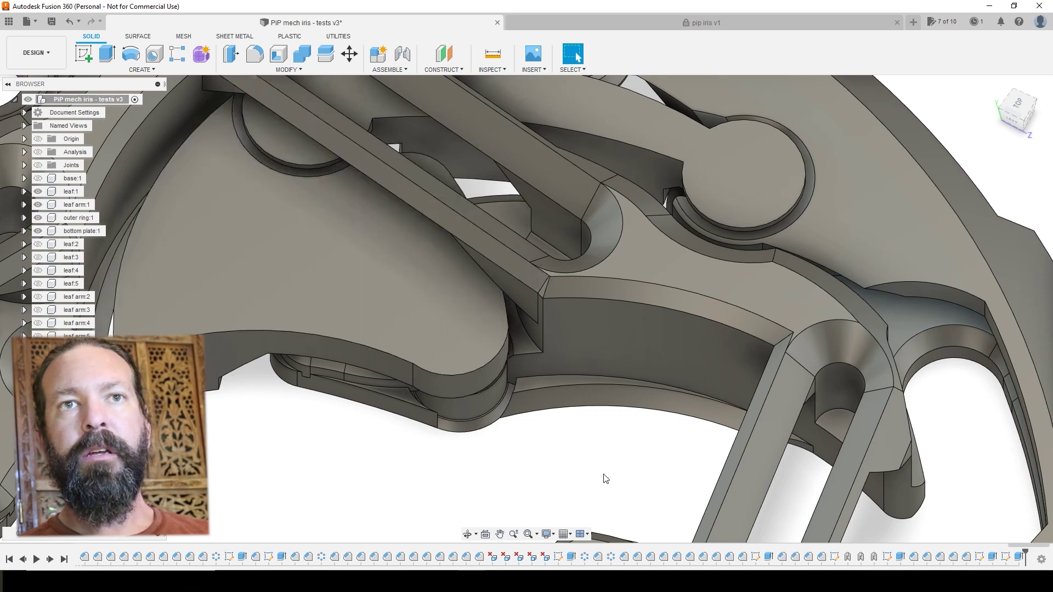
mouse_move(605, 479)
middle_mouse_down("shift")
mouse_move(609, 490)
mouse_move(617, 472)
middle_mouse_up("shift")
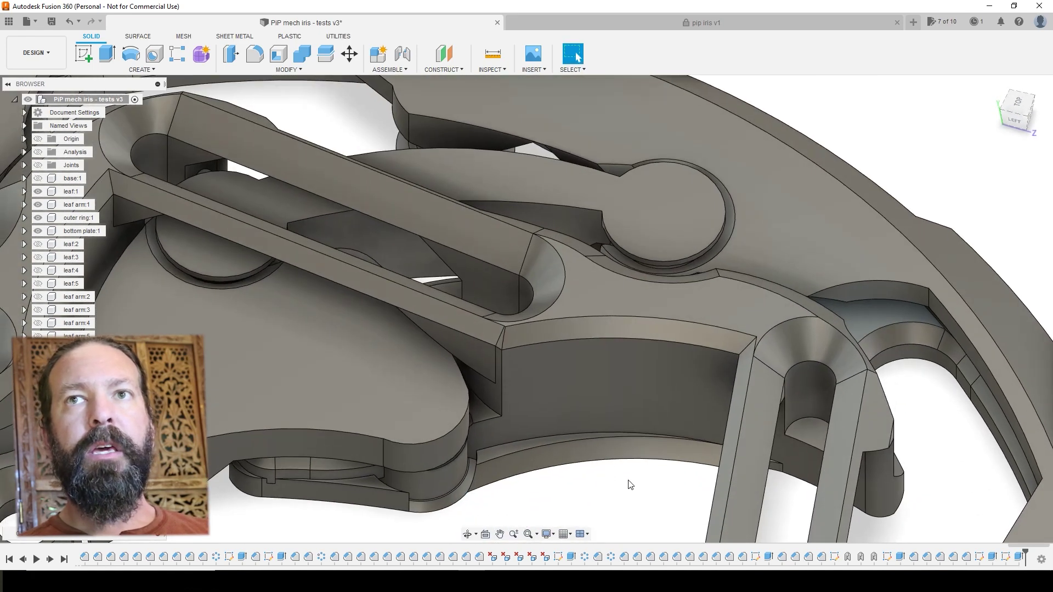
scroll(629, 484, "down", 6)
scroll(877, 494, "up", 3)
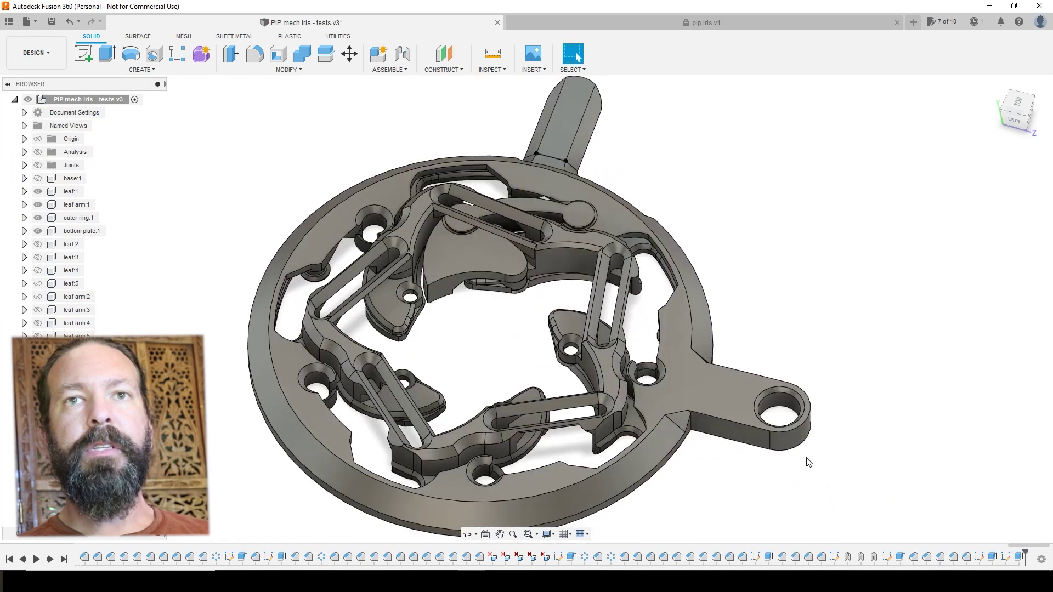
middle_click_drag(807, 462, 741, 455, "shift")
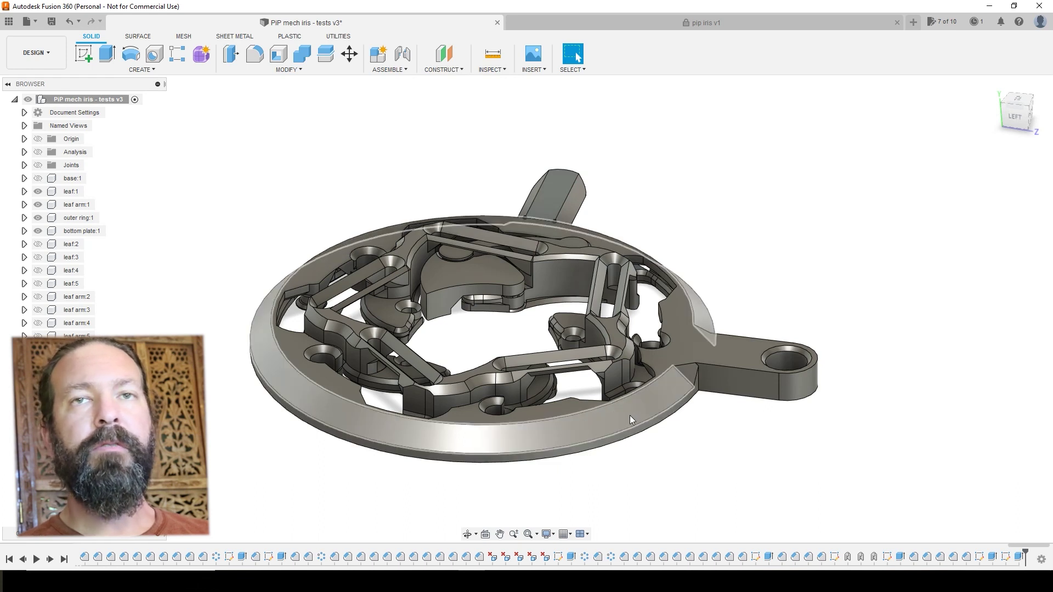
left_click(395, 70)
- Create a Section Analysis on the YZ plane at 21 mm
left_click(449, 69)
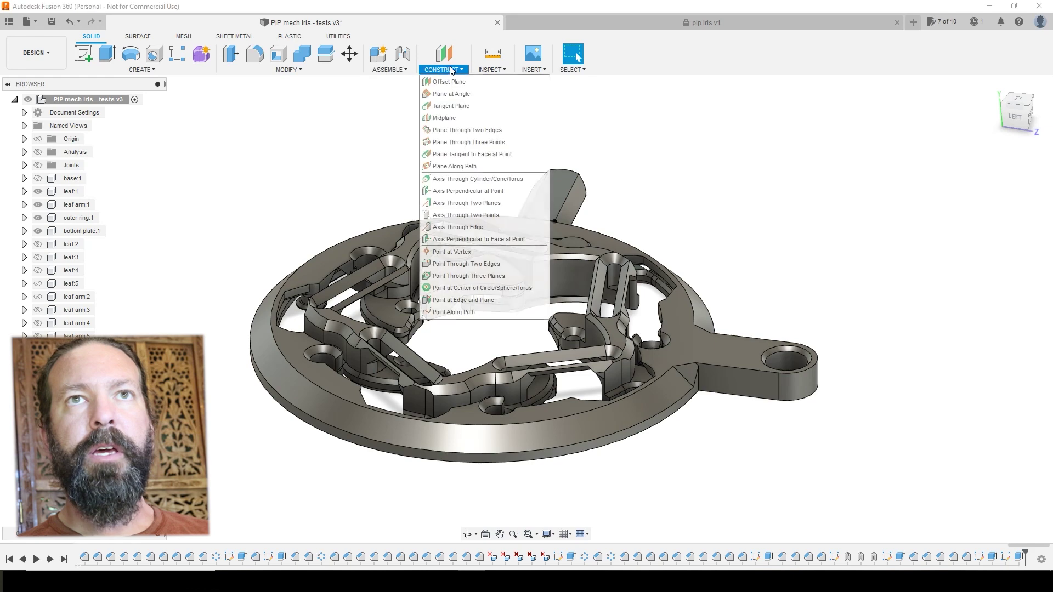
left_click(492, 70)
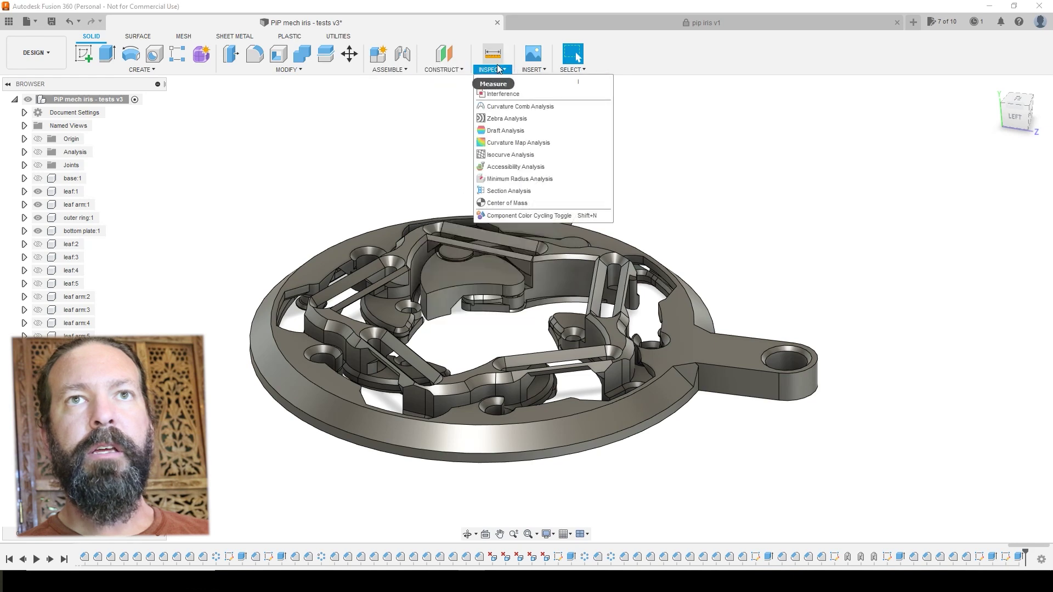
left_click(509, 192)
left_click(513, 316)
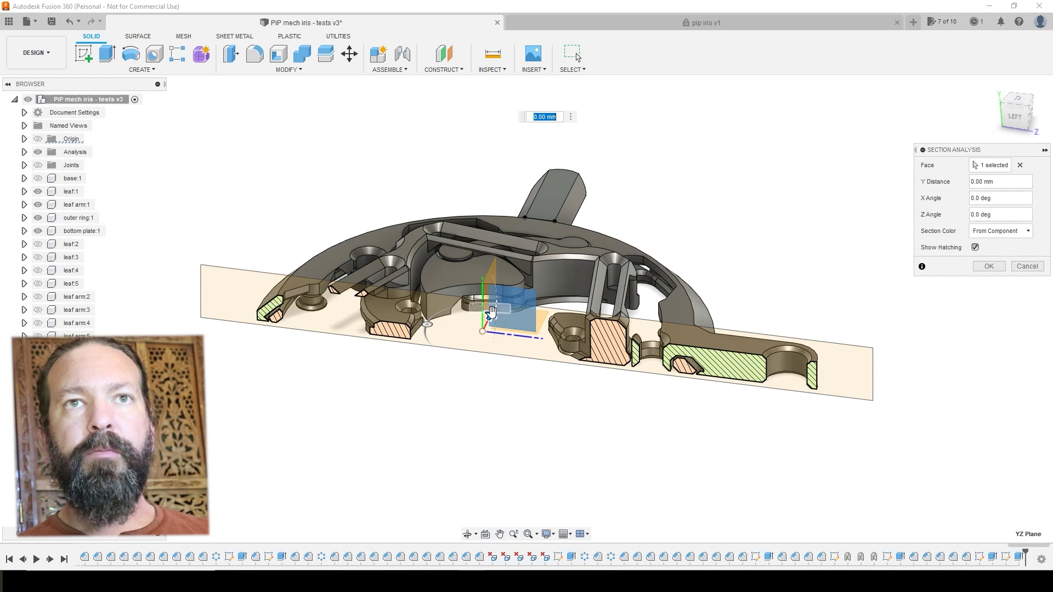
left_click_drag(491, 312, 512, 277)
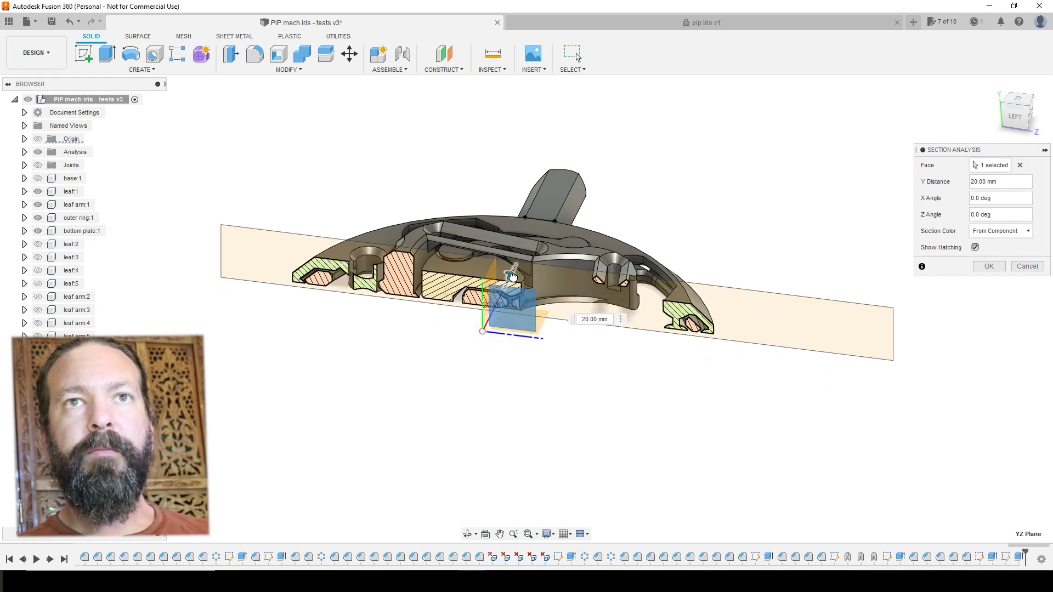
scroll(509, 347, "up", 5)
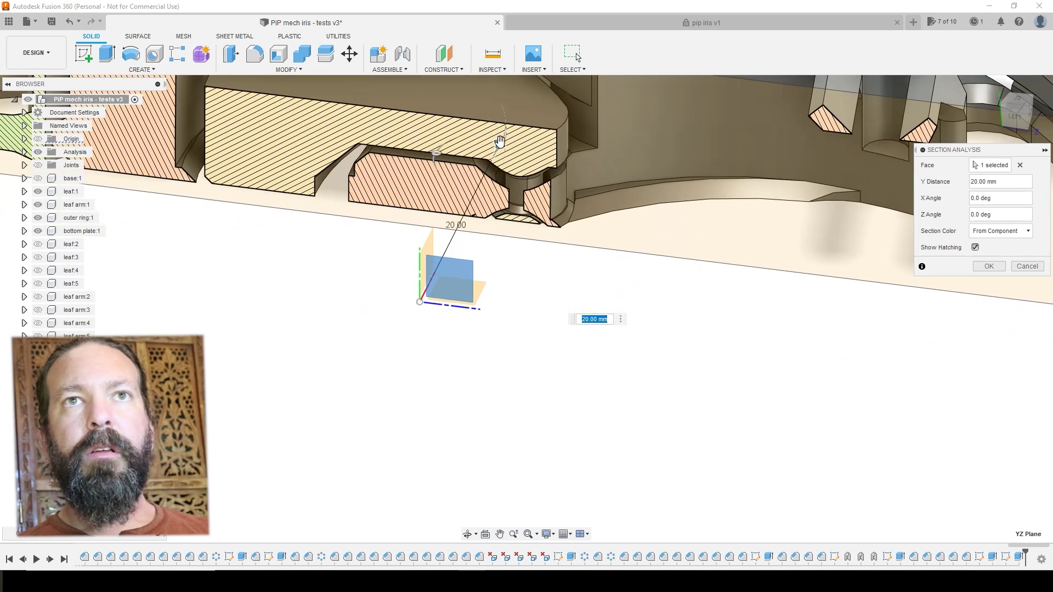
type("21")
key("Return")
- Orbit and zoom around the section cut, then move it to 29 mm through the pin
middle_click_drag(545, 319, 548, 299, "shift")
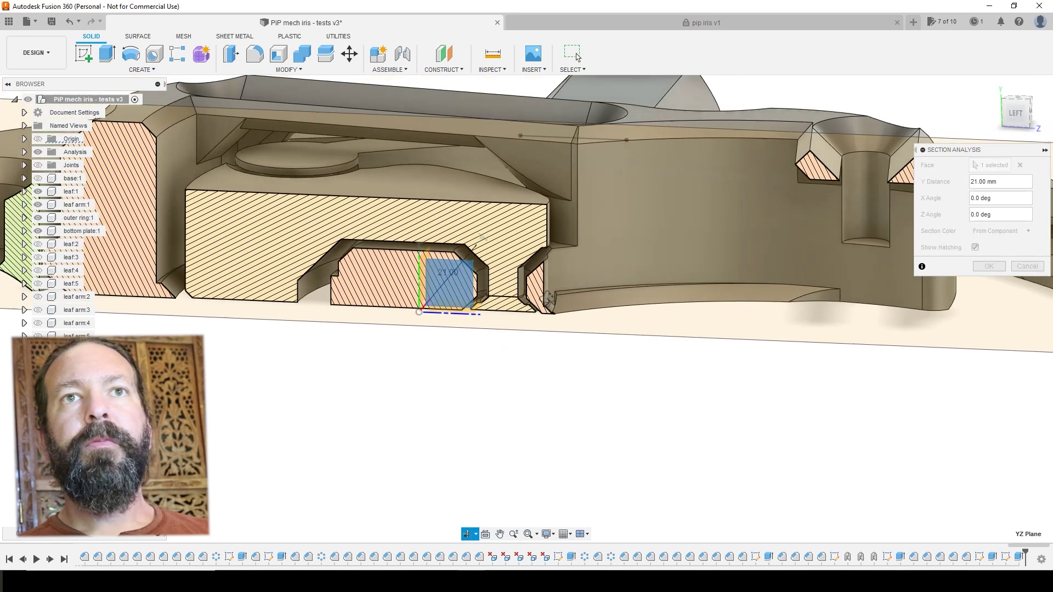
scroll(521, 285, "up", 8)
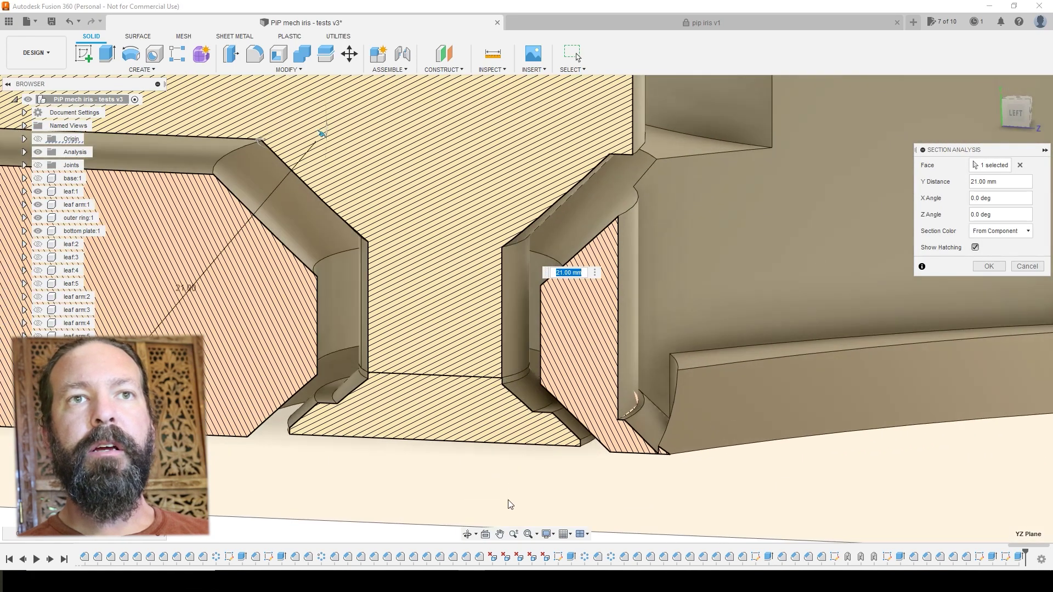
middle_click_drag(495, 445, 496, 423, "shift")
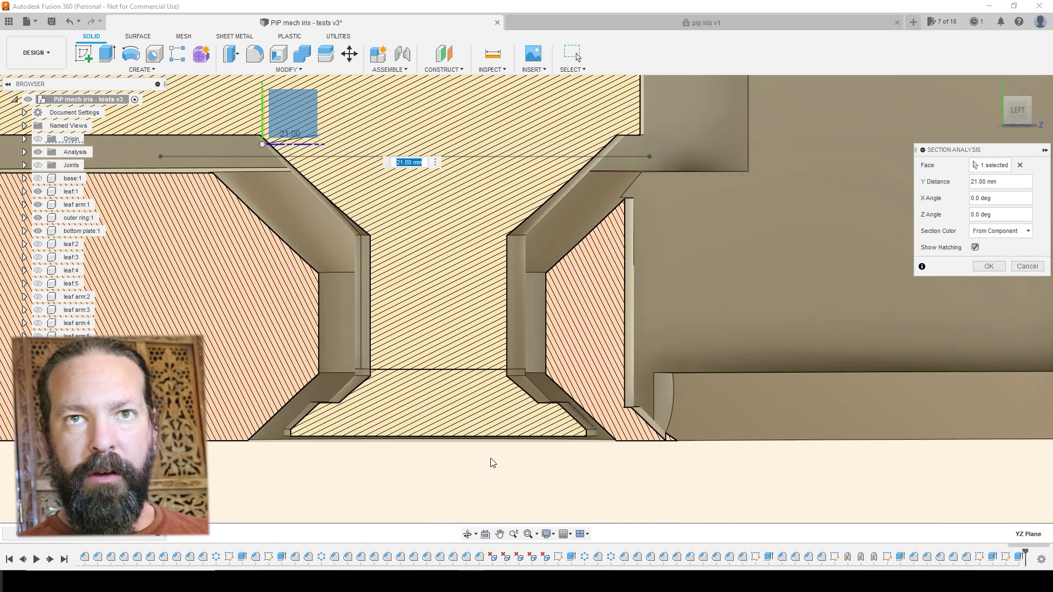
middle_click_drag(488, 455, 494, 454, "shift")
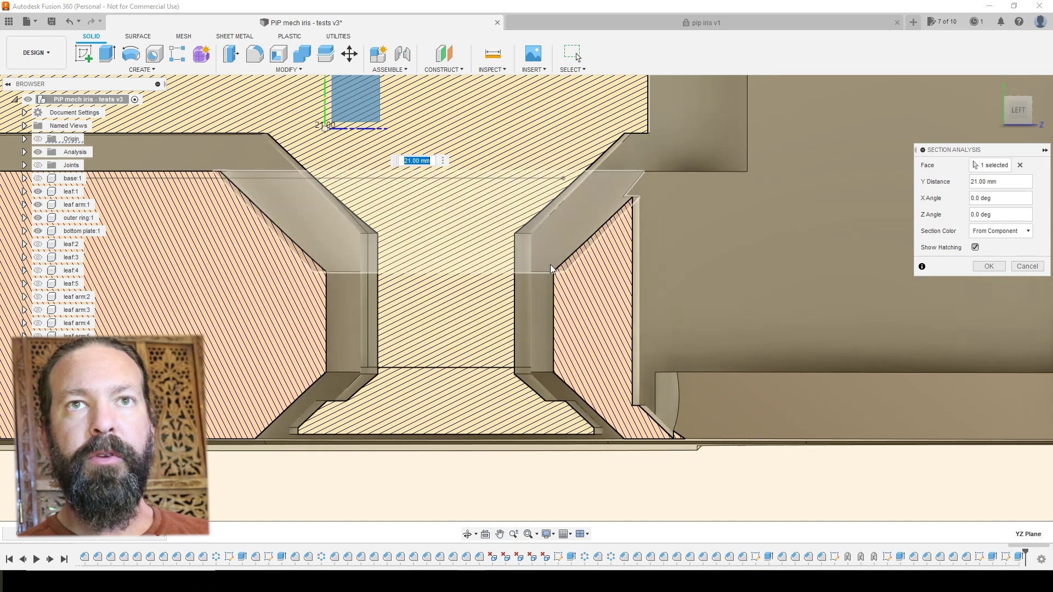
mouse_move(722, 514)
middle_mouse_down("shift")
mouse_move(716, 496)
mouse_move(714, 507)
middle_mouse_up("shift")
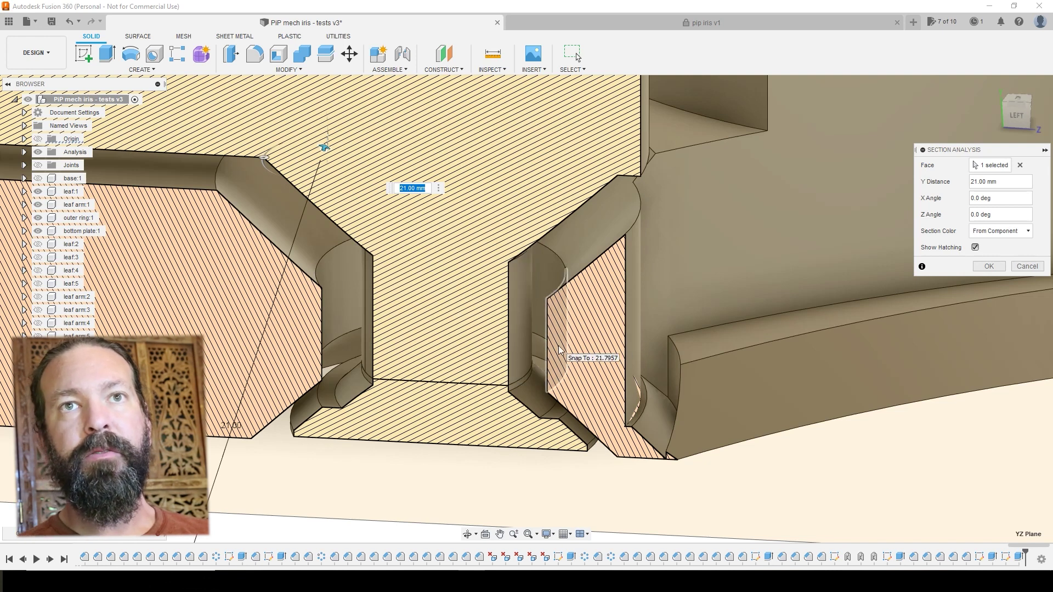
scroll(505, 383, "down", 3)
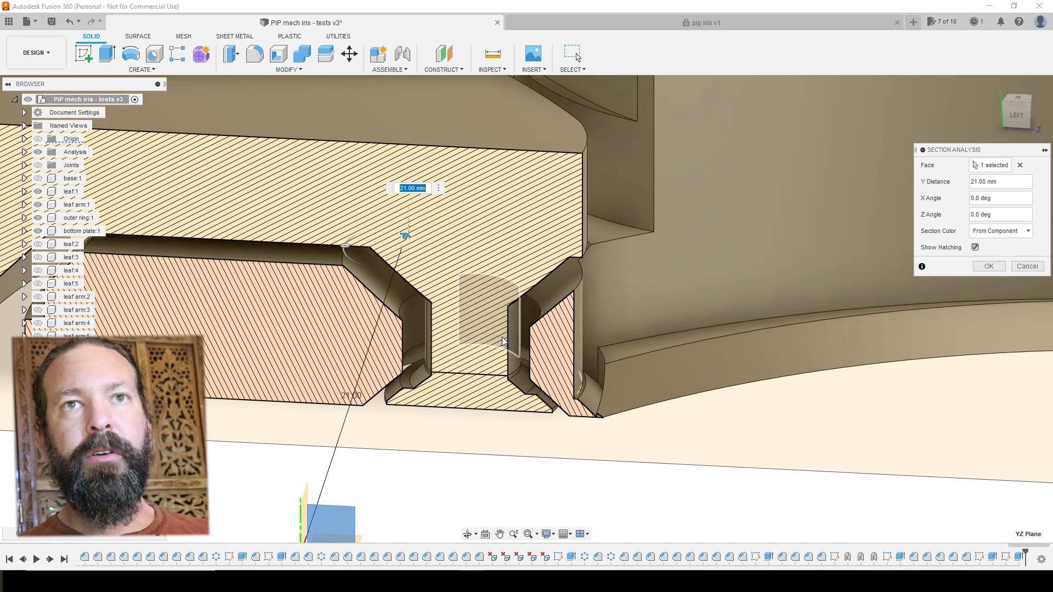
scroll(501, 348, "up", 4)
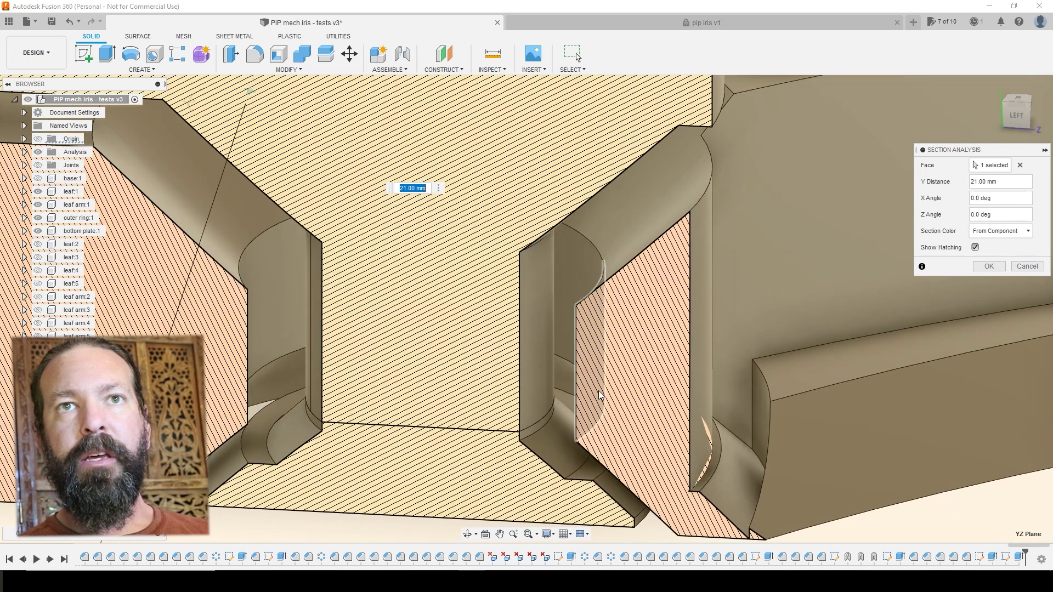
scroll(608, 455, "down", 3)
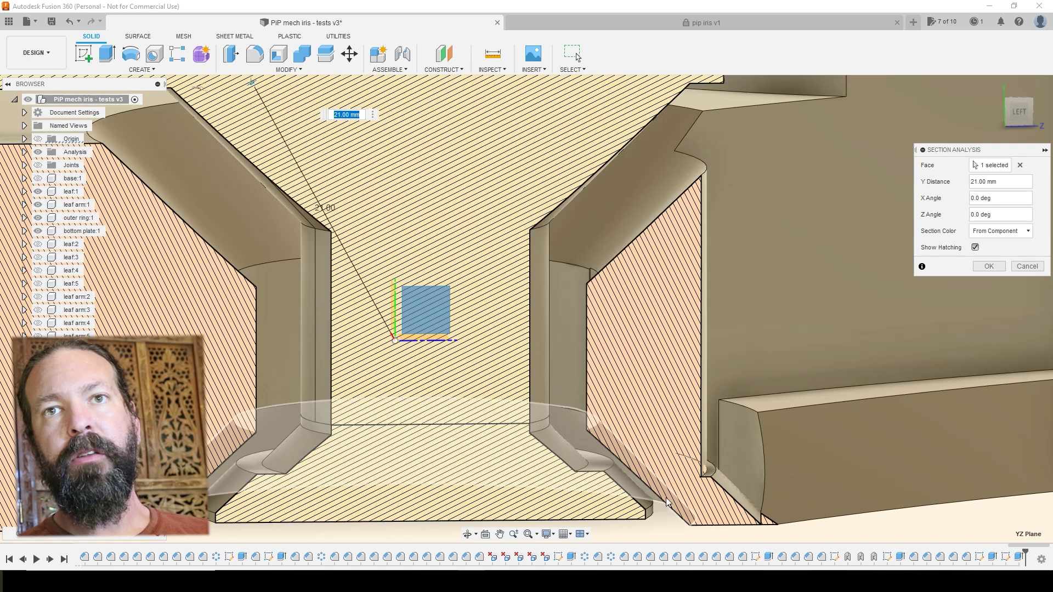
scroll(660, 492, "down", 8)
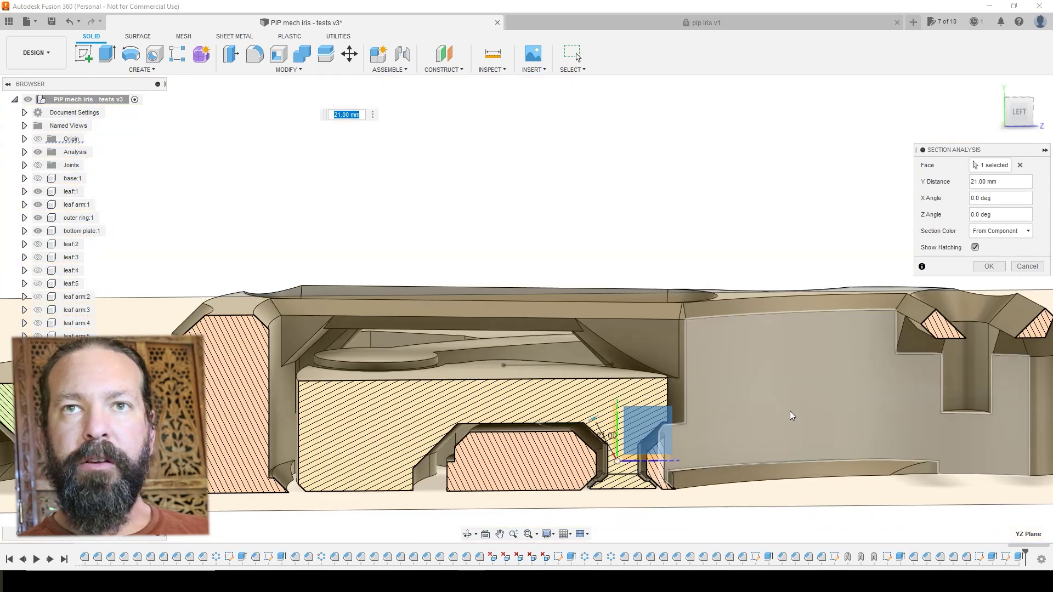
middle_click_drag(808, 197, 667, 343, "shift")
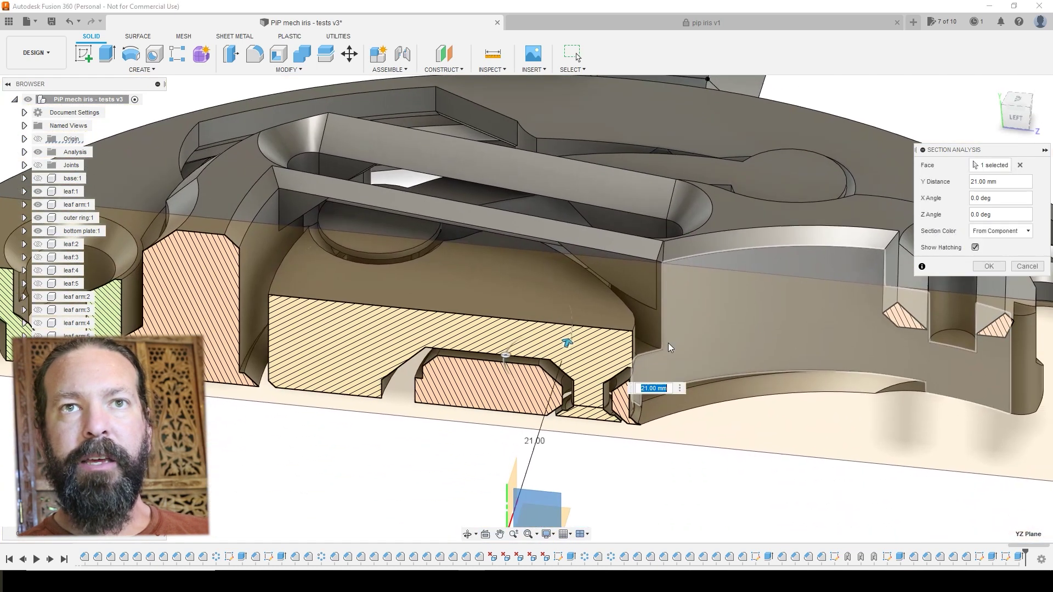
left_click_drag(567, 343, 600, 281)
- Tilt and orbit the view to inspect the cyan hinge pin in perspective
middle_click_drag(458, 395, 450, 329, "shift")
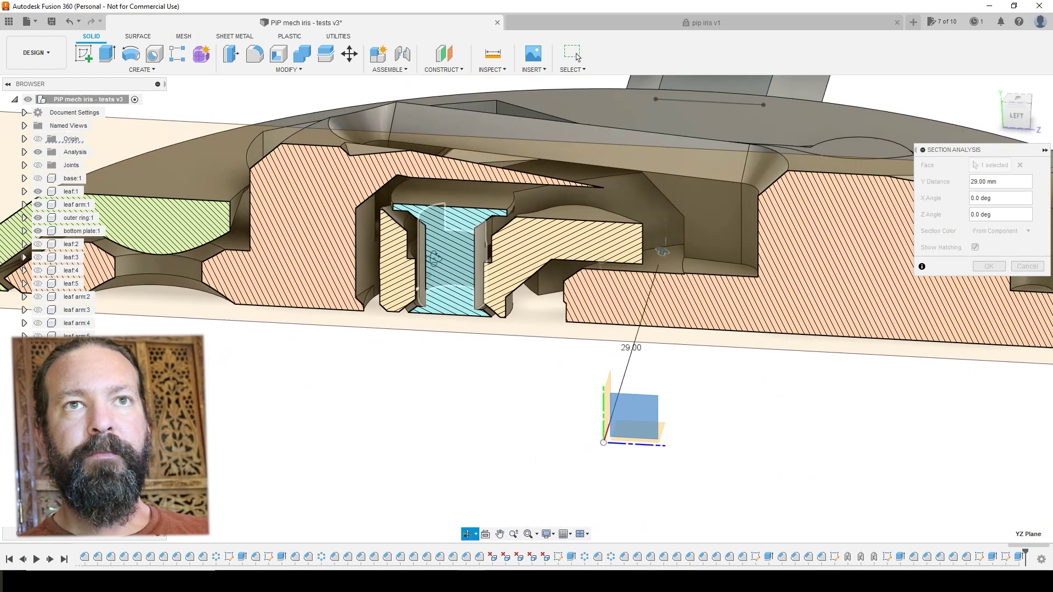
scroll(446, 247, "up", 5)
scroll(446, 247, "up", 3)
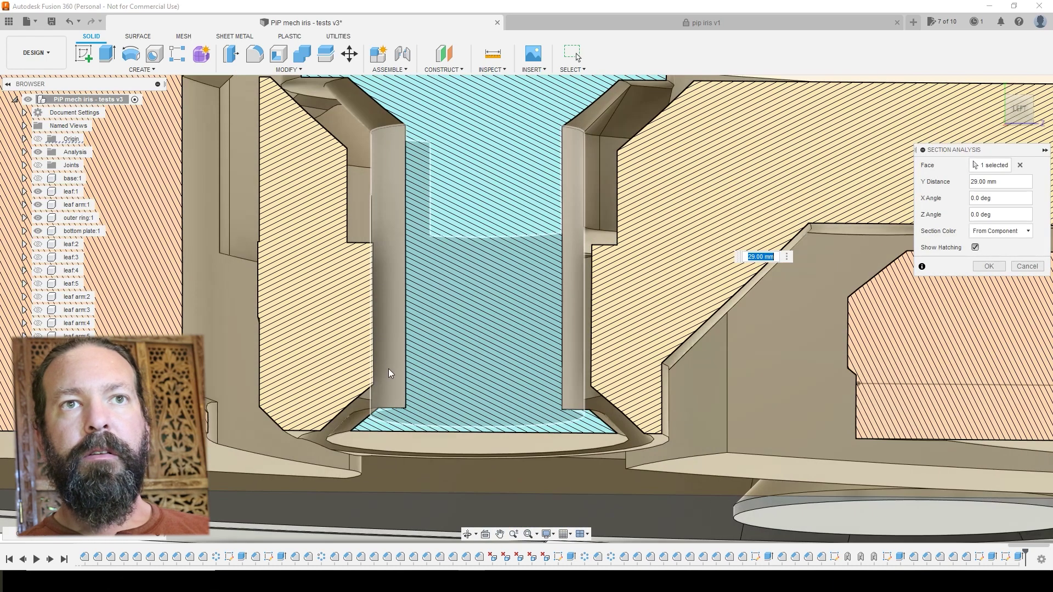
middle_click_drag(466, 332, 619, 305, "shift")
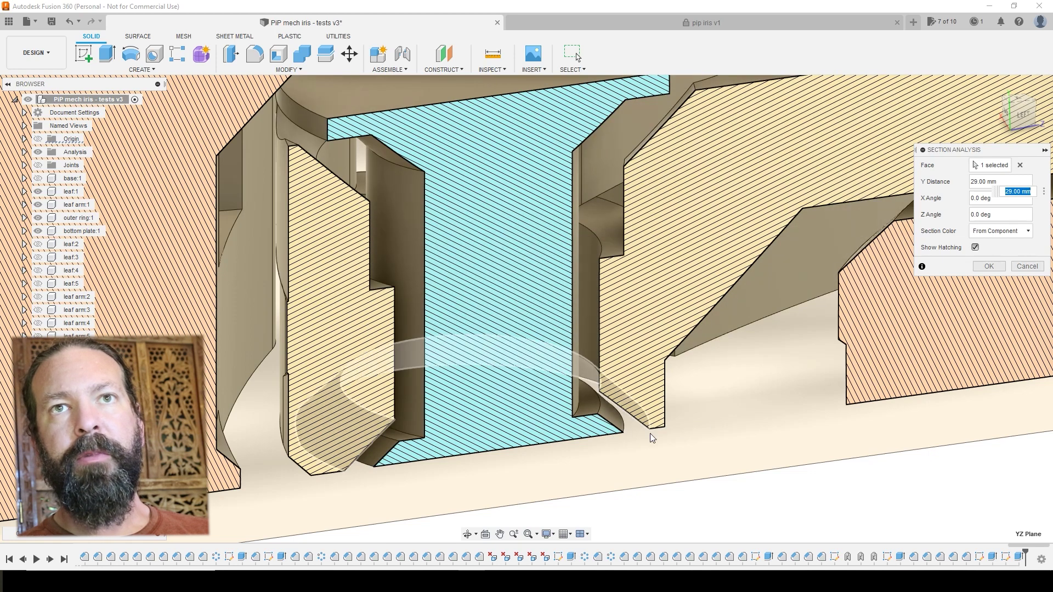
scroll(644, 433, "down", 3)
scroll(639, 432, "down", 2)
- Pan along the section and move the cut to a 38.00 mm Y distance
mouse_move(696, 404)
middle_mouse_down("shift")
mouse_move(680, 400)
mouse_move(680, 412)
mouse_move(703, 422)
middle_mouse_up("shift")
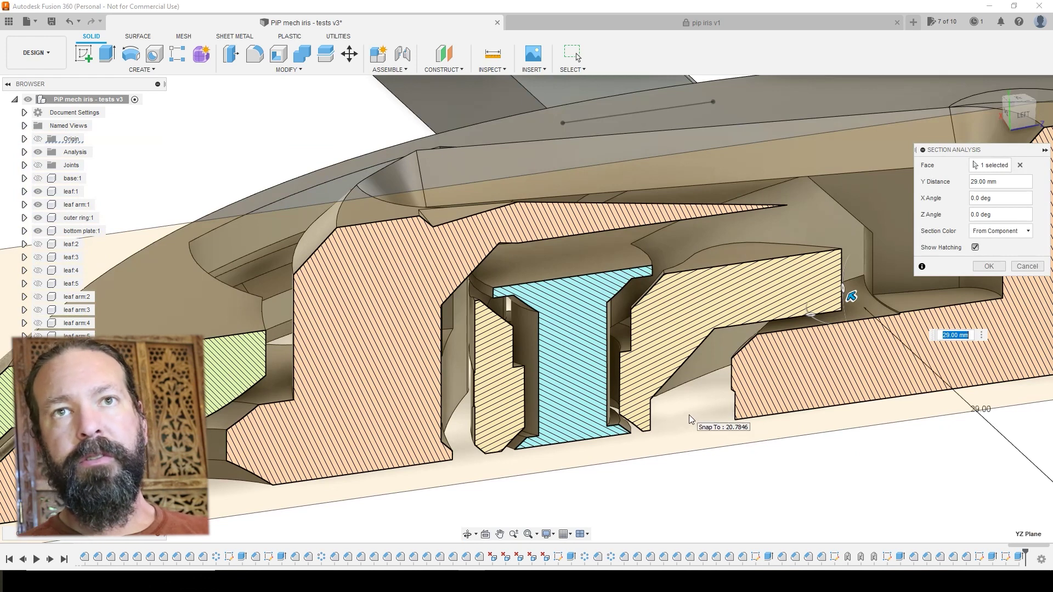
middle_click_drag(687, 410, 591, 433)
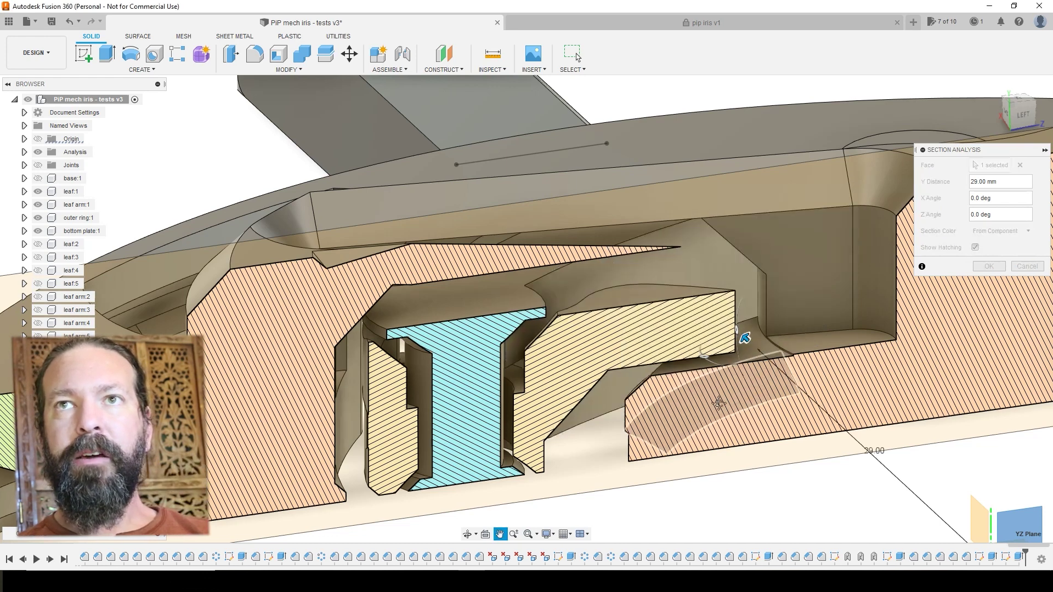
middle_click_drag(738, 399, 404, 386)
scroll(430, 395, "up", 2)
scroll(439, 384, "down", 4)
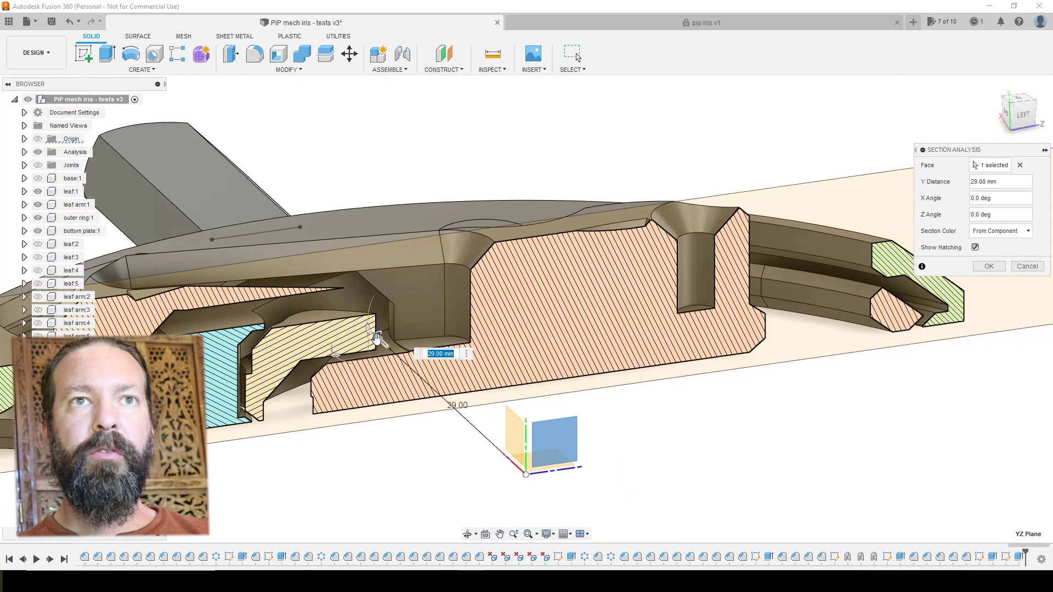
left_click_drag(376, 337, 338, 298)
- Orbit and zoom around the section faces and cylinder bottom, with the plane at -100.00 mm
scroll(529, 309, "up", 10)
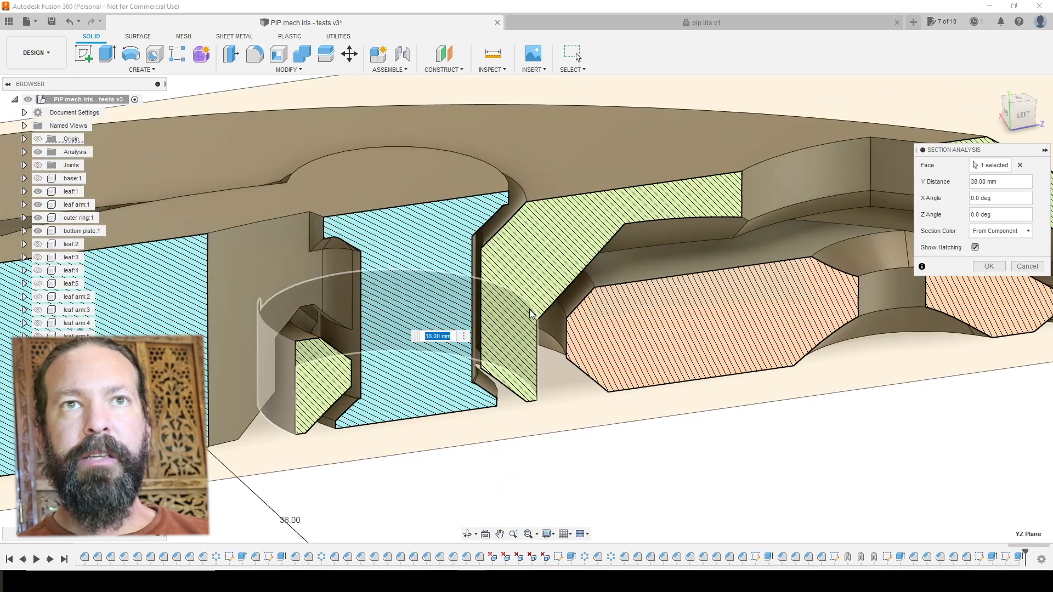
middle_click_drag(464, 334, 482, 254)
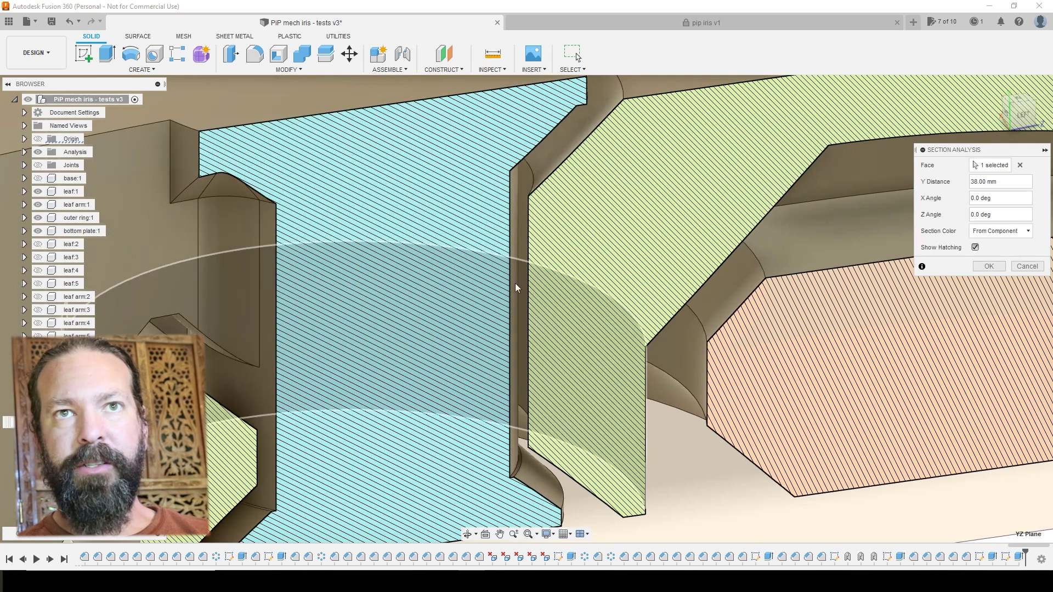
middle_click_drag(514, 372, 506, 454, "shift")
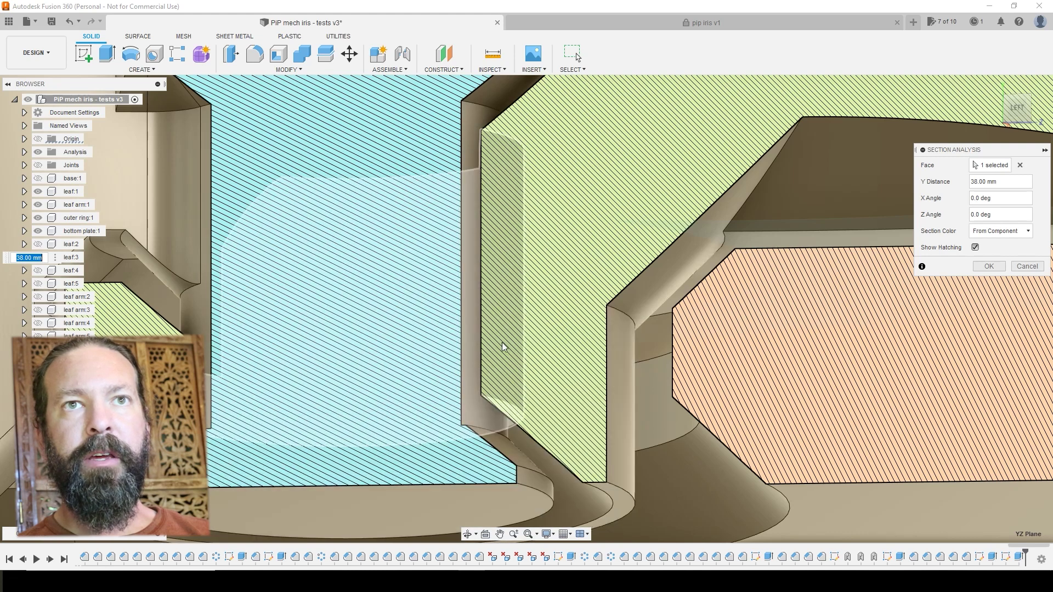
middle_click_drag(477, 251, 495, 263, "shift")
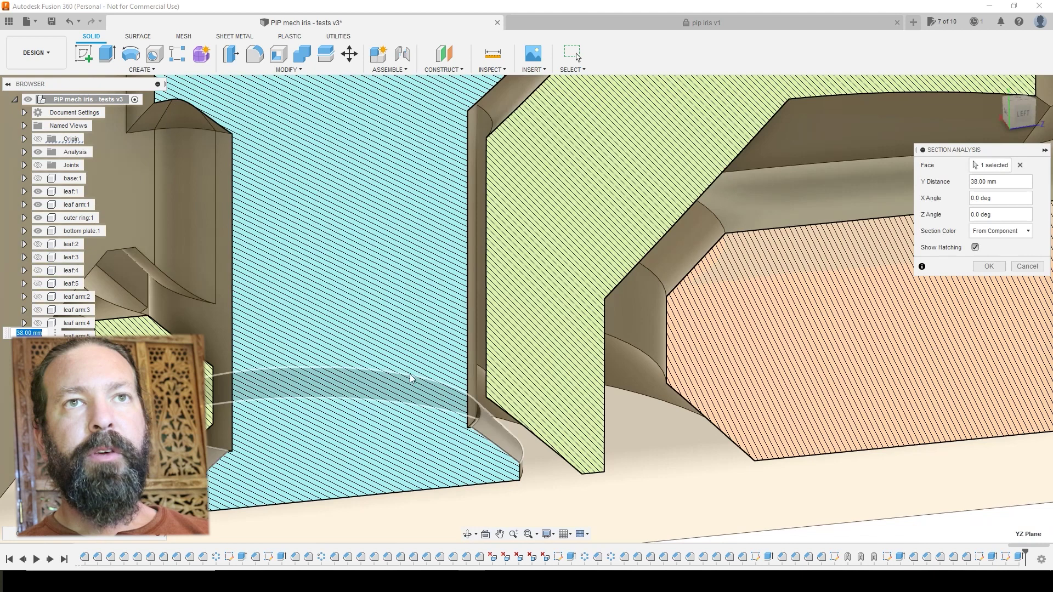
scroll(488, 165, "down", 5)
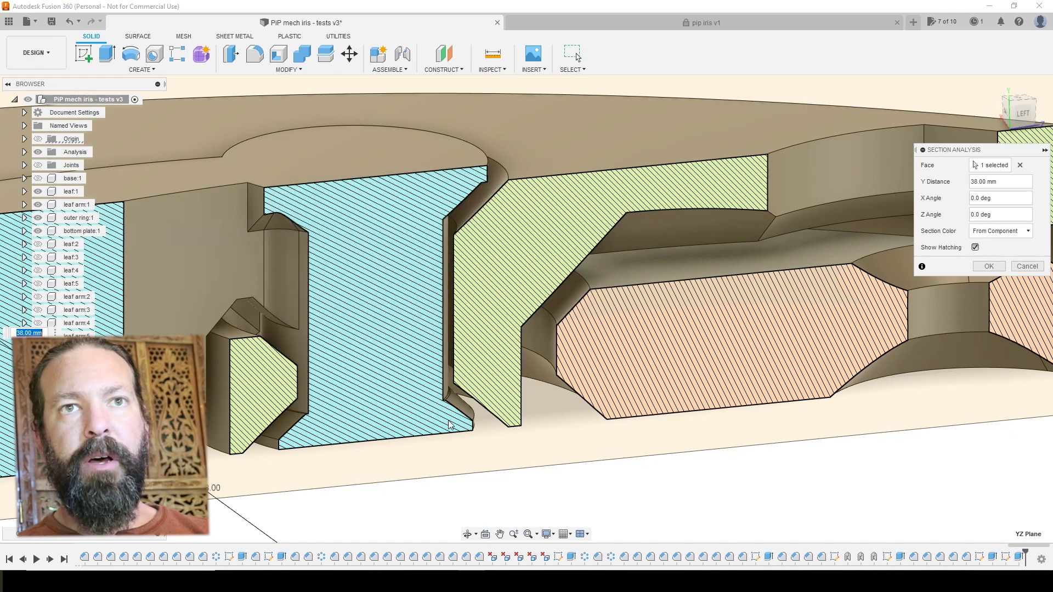
scroll(555, 396, "up", 5)
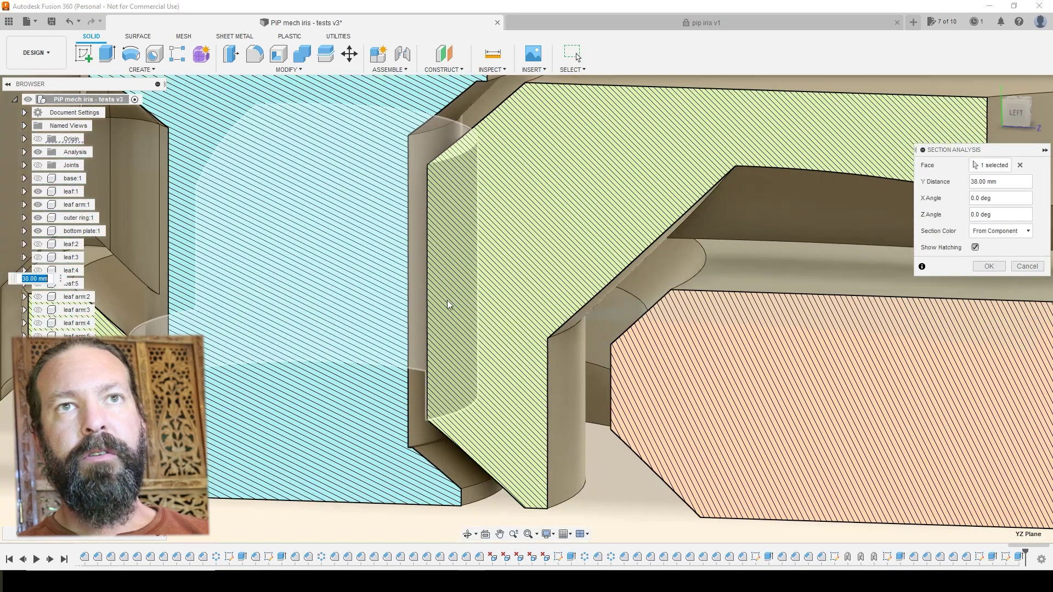
scroll(447, 304, "down", 5)
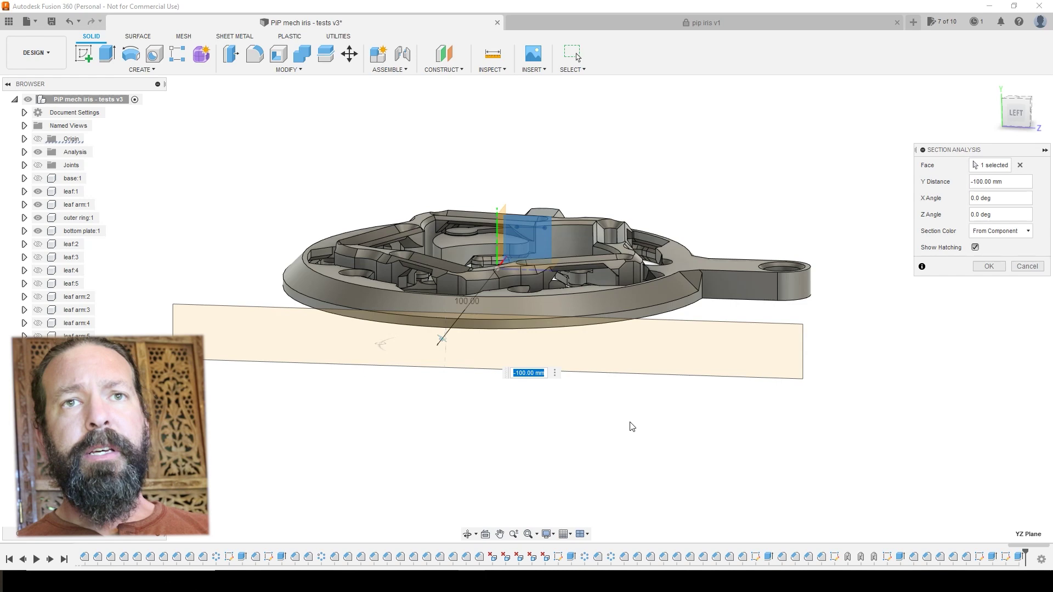
middle_click_drag(630, 425, 626, 439, "shift")
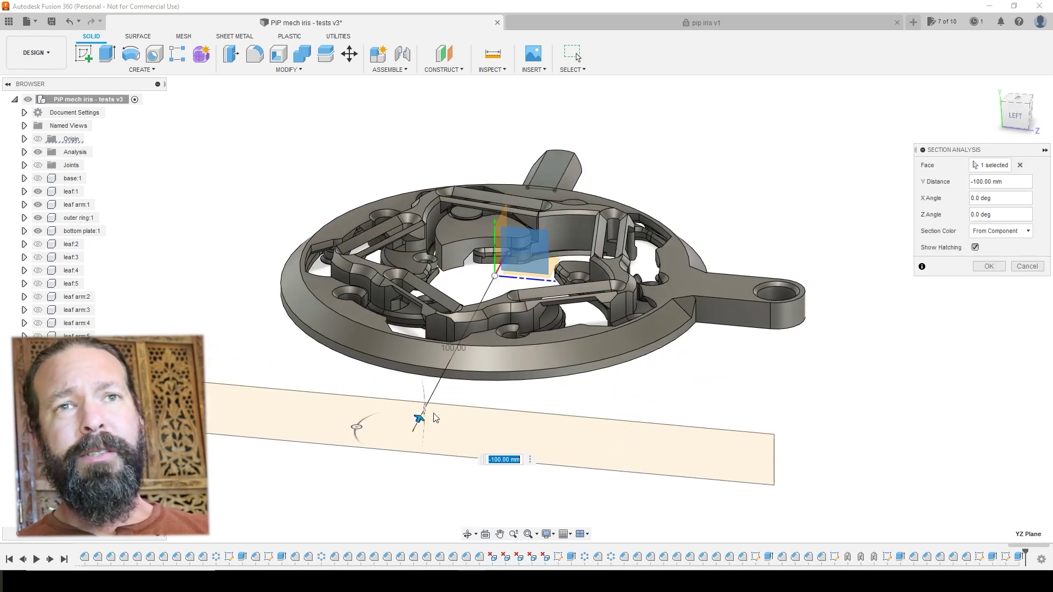
- Raise the section plane from -100 mm to a 20.00 mm Y distance through the leaf-arm block
mouse_move(418, 419)
left_mouse_down()
mouse_move(472, 291)
mouse_move(486, 282)
mouse_move(469, 311)
left_mouse_up()
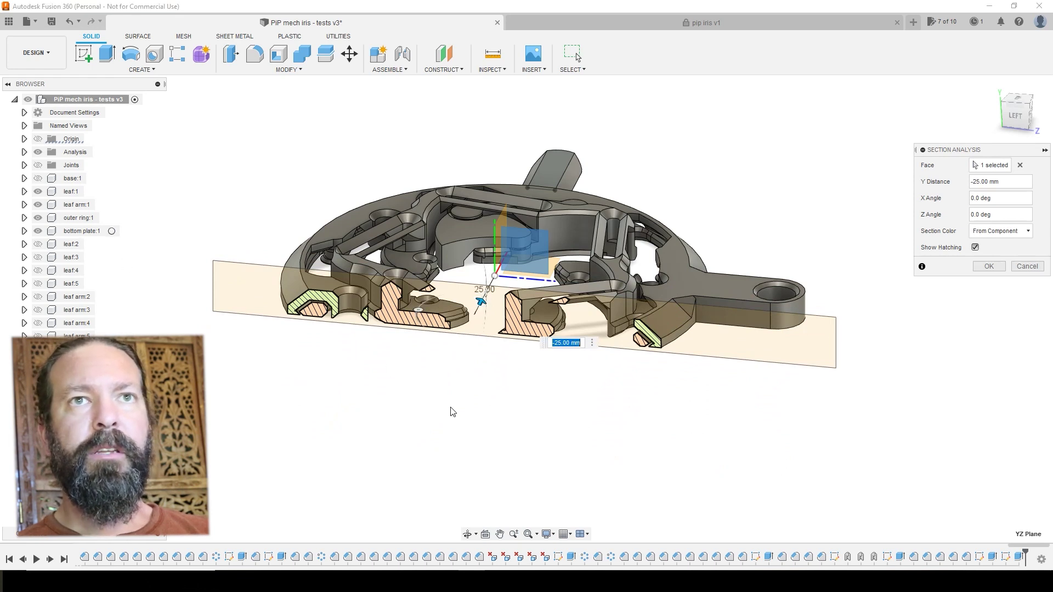
middle_click_drag(385, 395, 360, 453)
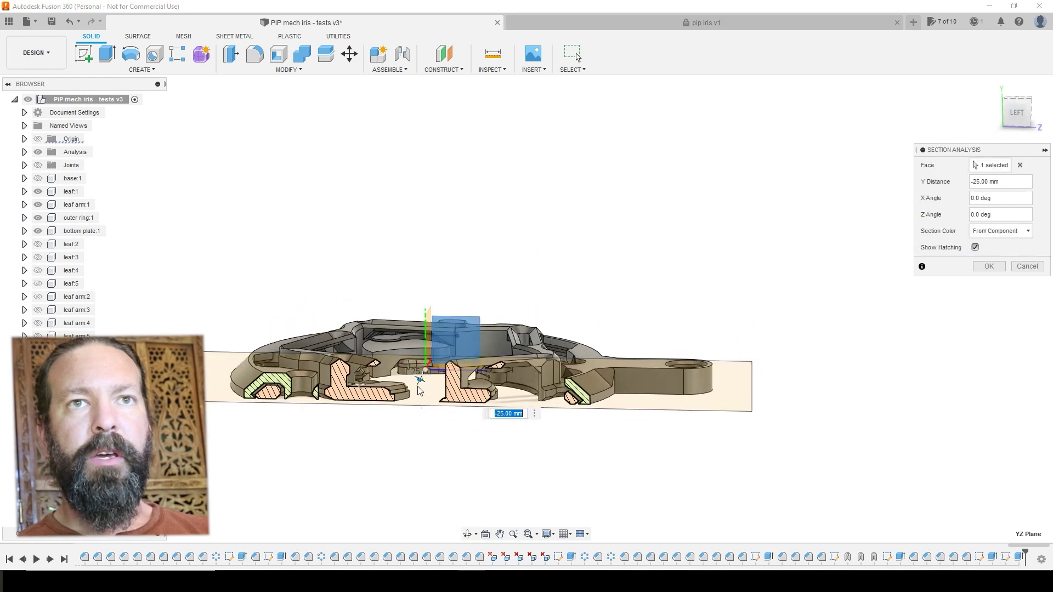
middle_click_drag(454, 449, 404, 406, "shift")
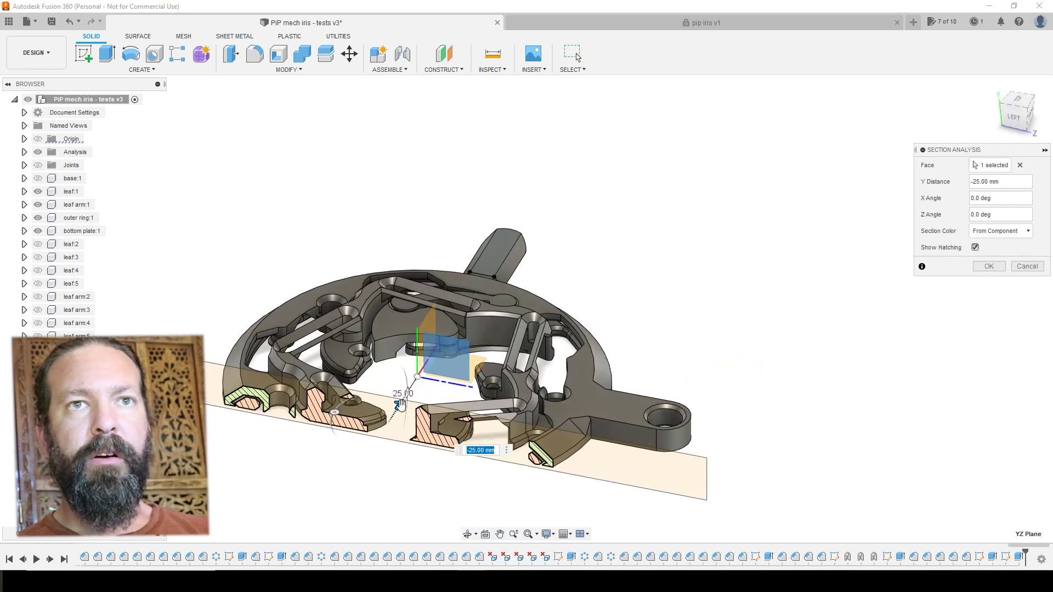
left_click_drag(400, 405, 451, 324)
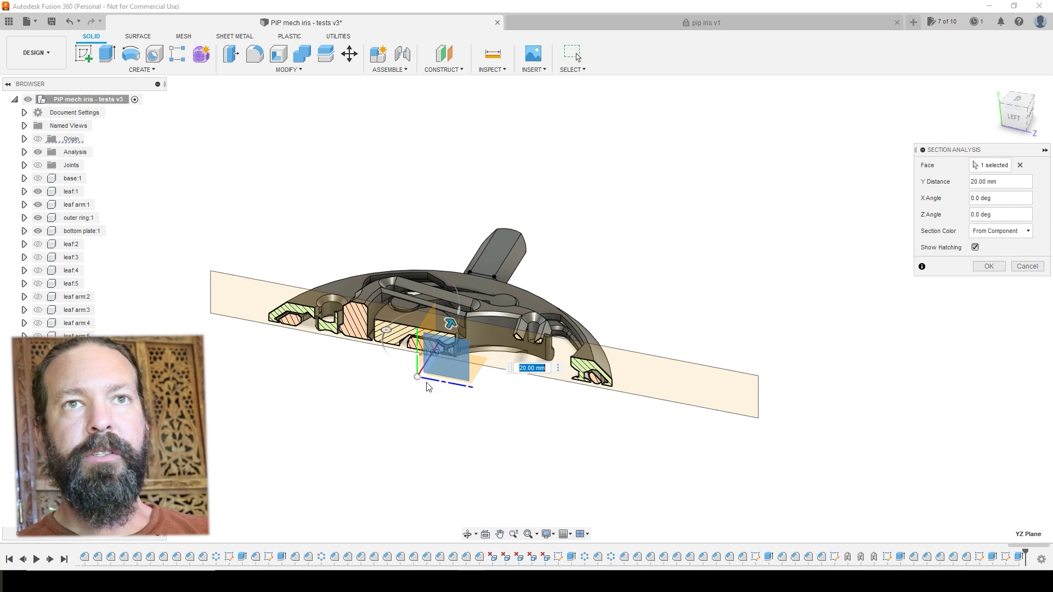
scroll(427, 389, "up", 5)
middle_click_drag(521, 406, 512, 437, "shift")
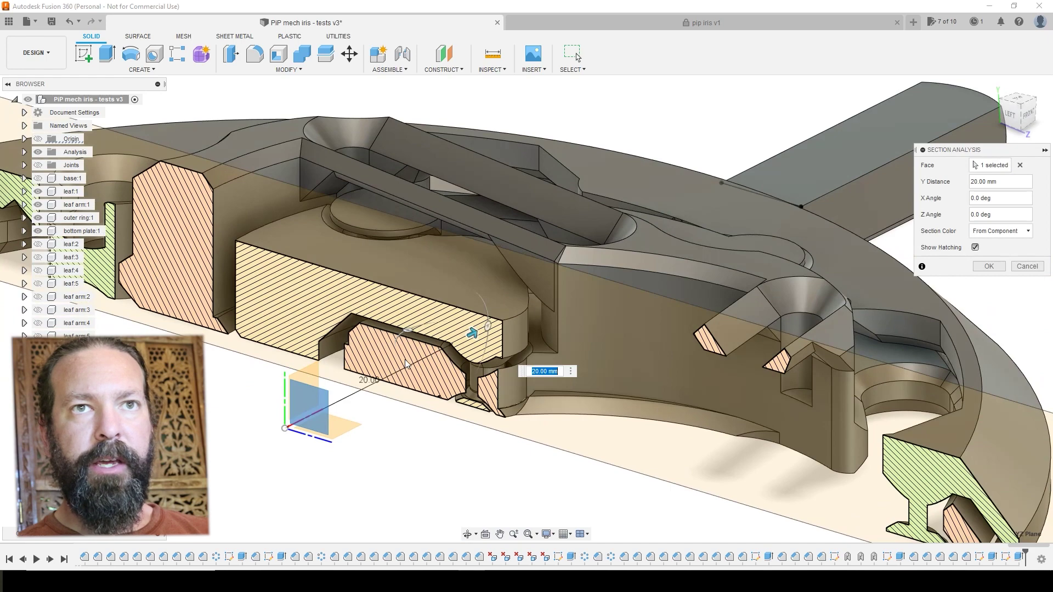
scroll(406, 365, "up", 5)
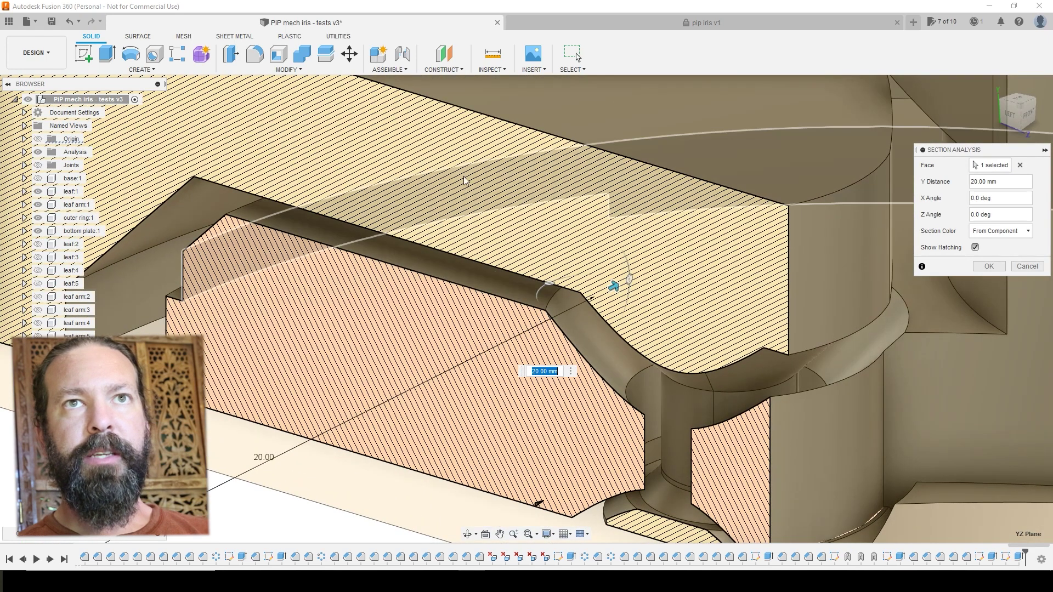
middle_click_drag(611, 240, 445, 375, "shift")
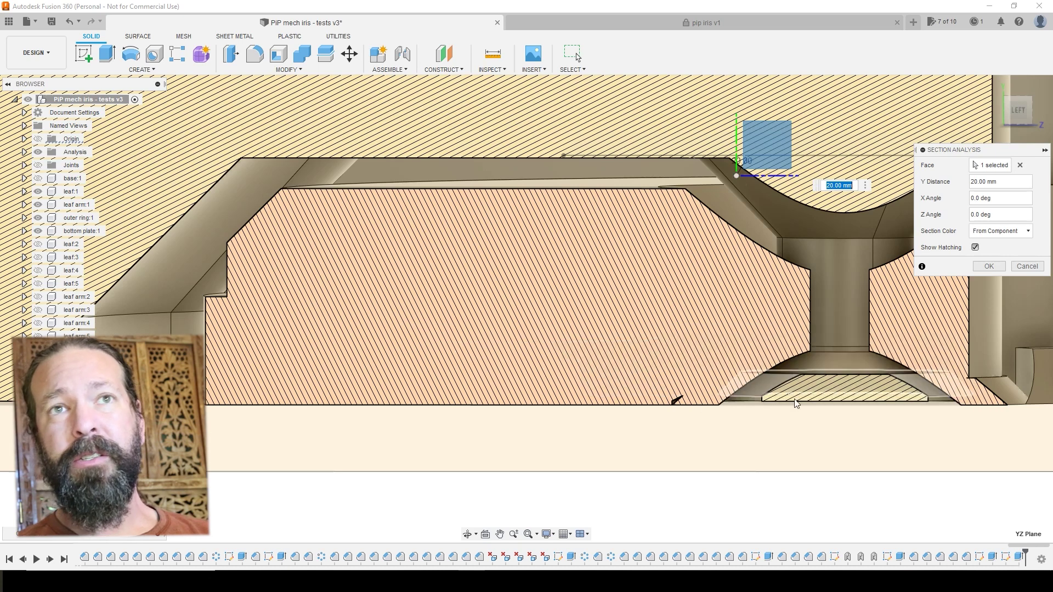
scroll(693, 354, "up", 2)
- Orbit and zoom to inspect the slotted leaf-arm linkage above the hatched base block
scroll(693, 355, "down", 3)
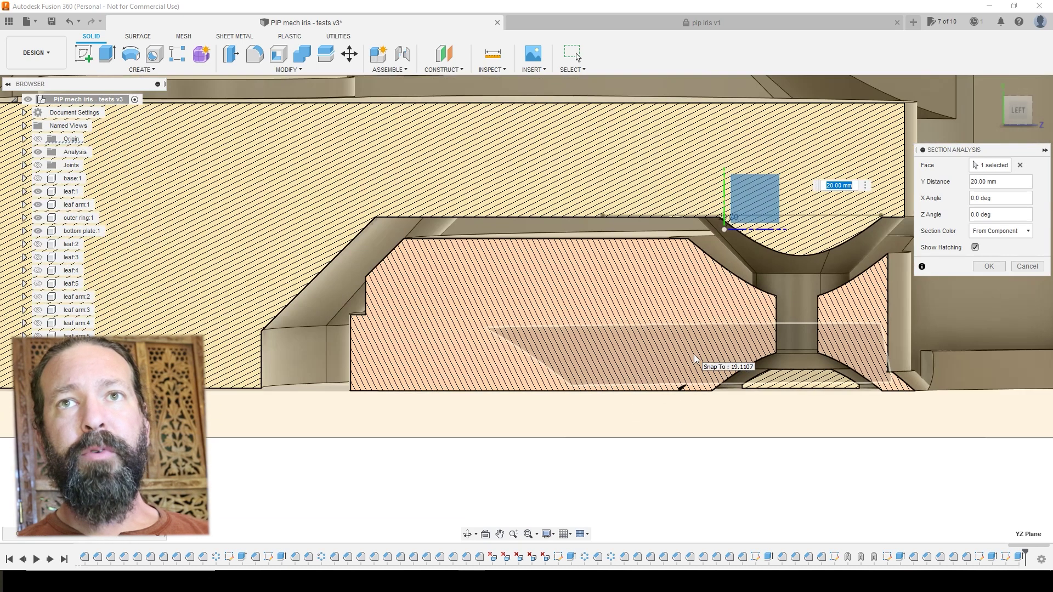
scroll(640, 268, "up", 2)
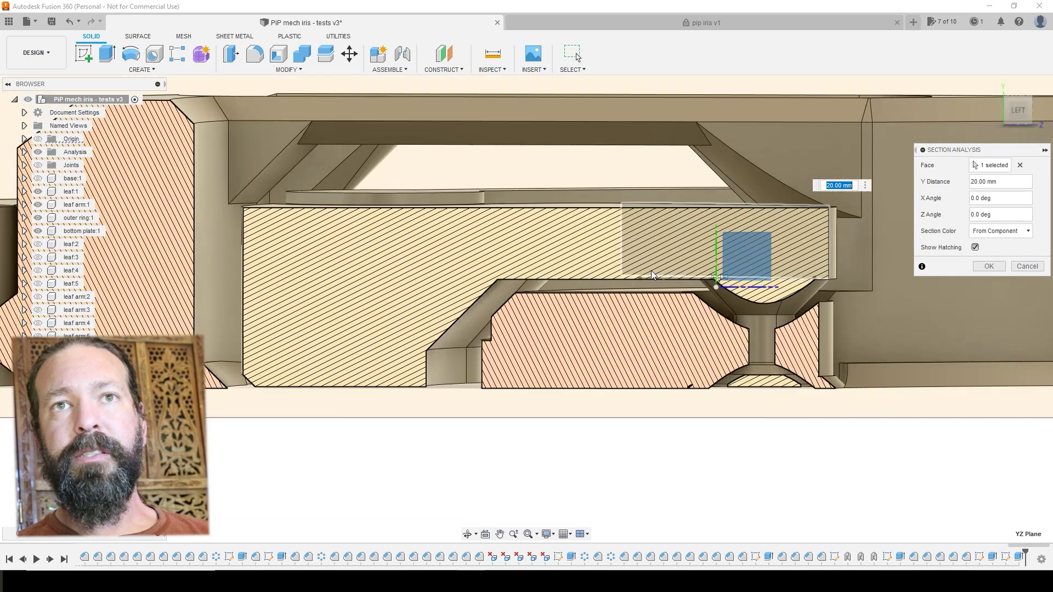
scroll(644, 284, "up", 4)
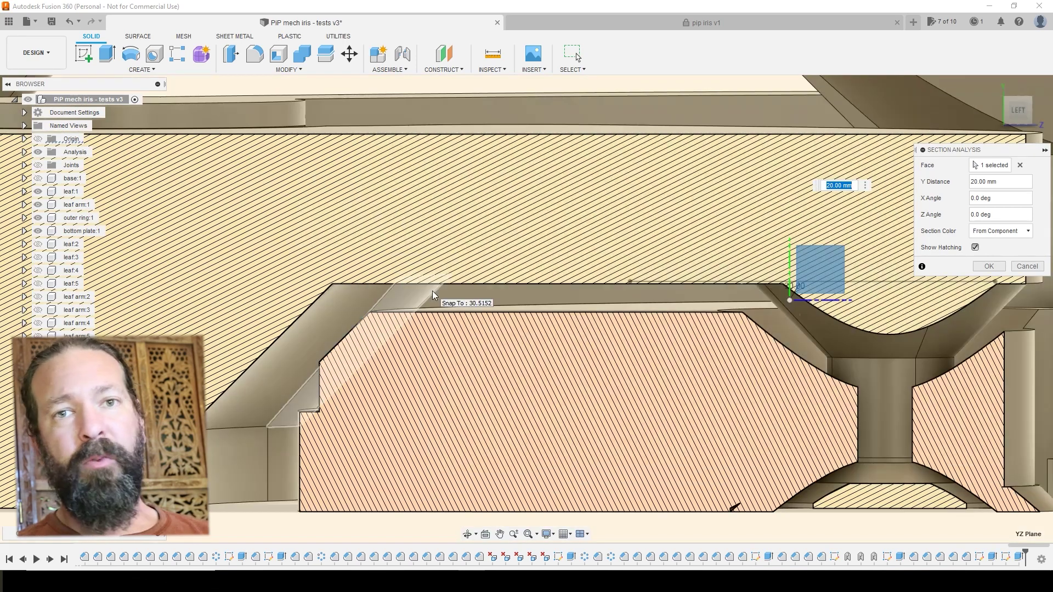
scroll(499, 351, "down", 2)
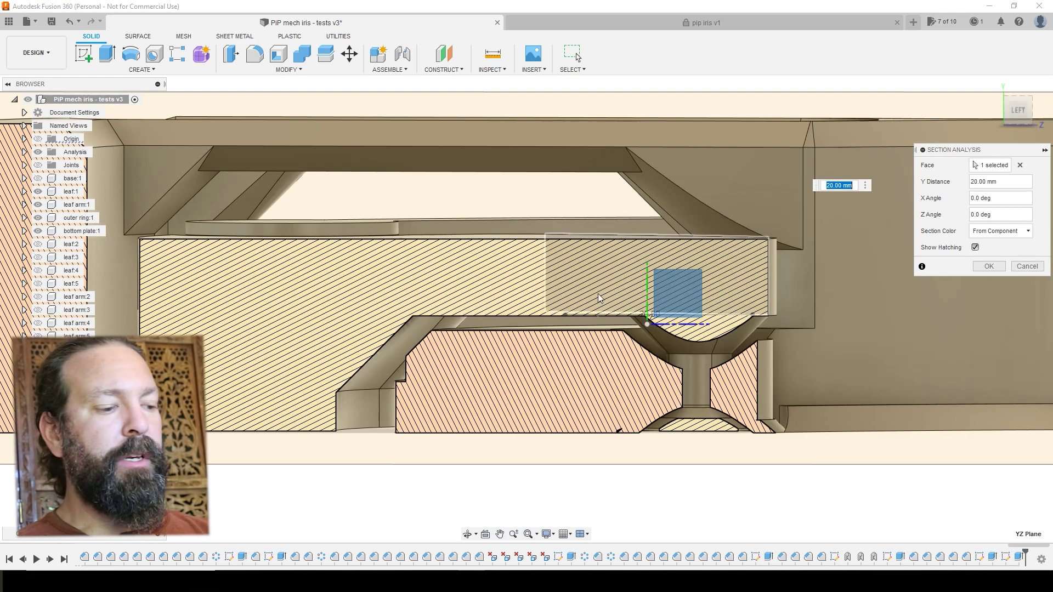
mouse_move(598, 298)
middle_mouse_down("shift")
mouse_move(570, 317)
mouse_move(623, 298)
mouse_move(600, 294)
middle_mouse_up("shift")
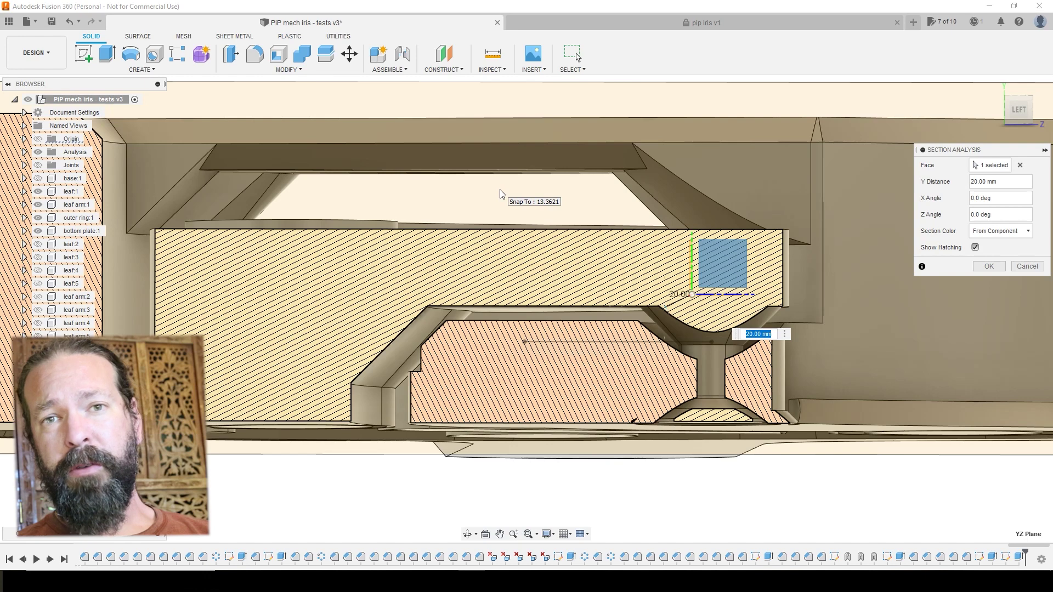
middle_click_drag(435, 207, 460, 331, "shift")
scroll(463, 335, "down", 3)
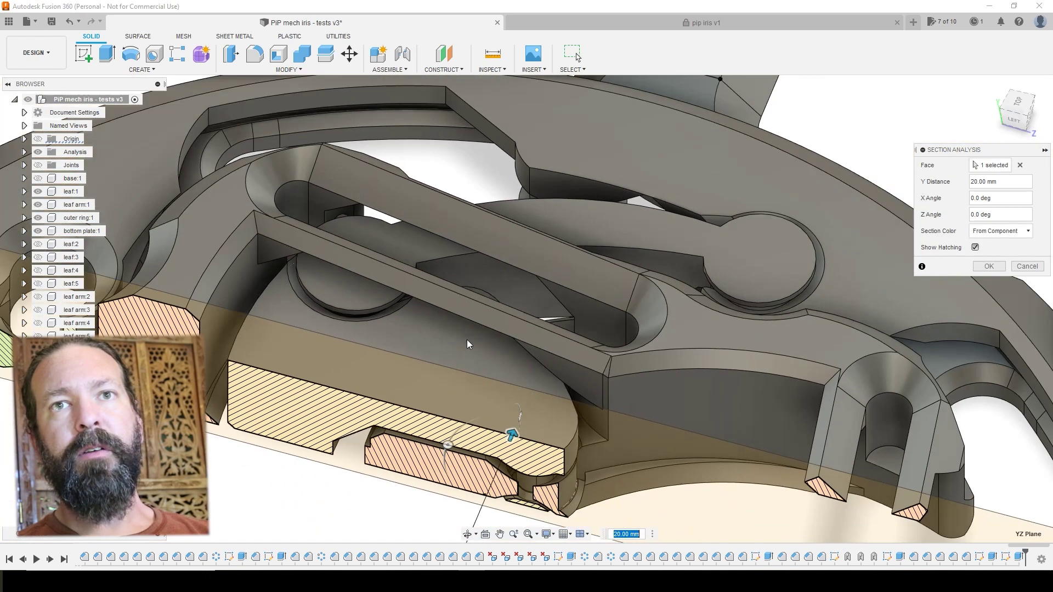
scroll(467, 344, "down", 3)
mouse_move(422, 252)
middle_mouse_down("shift")
mouse_move(419, 222)
mouse_move(371, 202)
middle_mouse_up("shift")
scroll(378, 245, "up", 5)
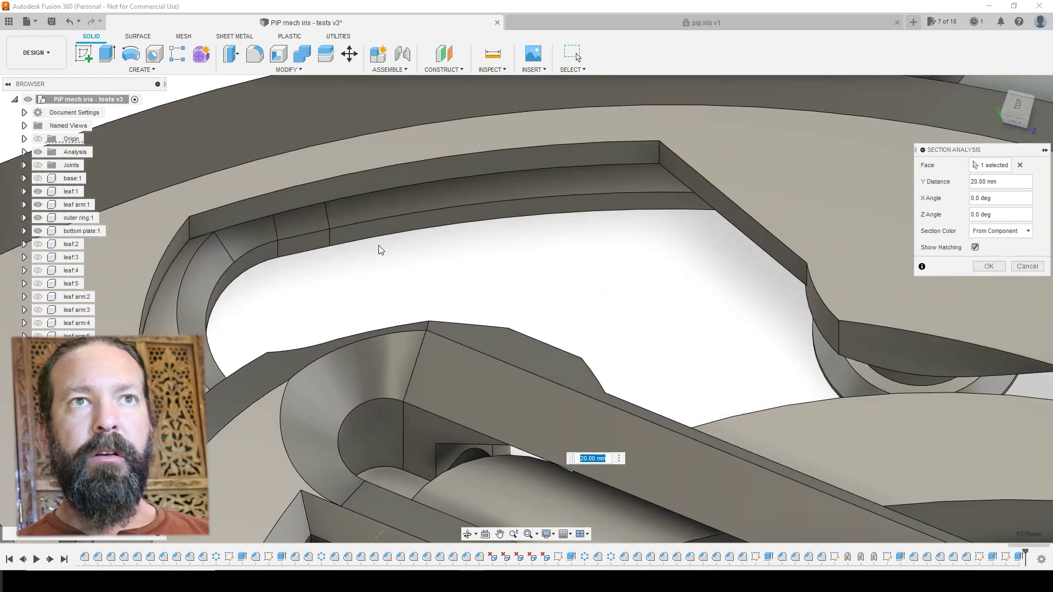
middle_click_drag(379, 247, 387, 245, "shift")
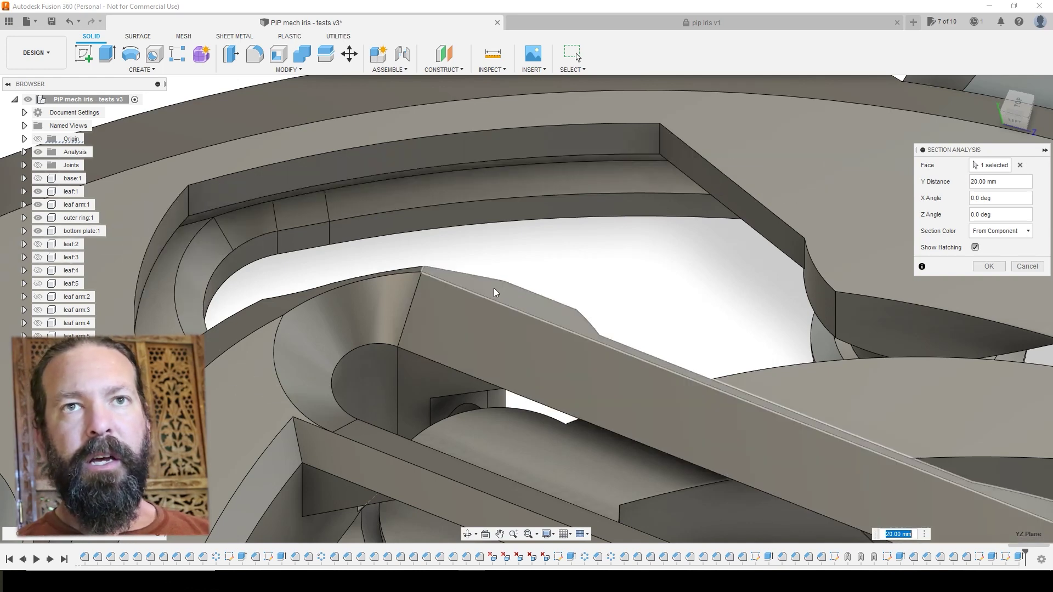
middle_click_drag(655, 286, 651, 299, "shift")
scroll(645, 331, "down", 10)
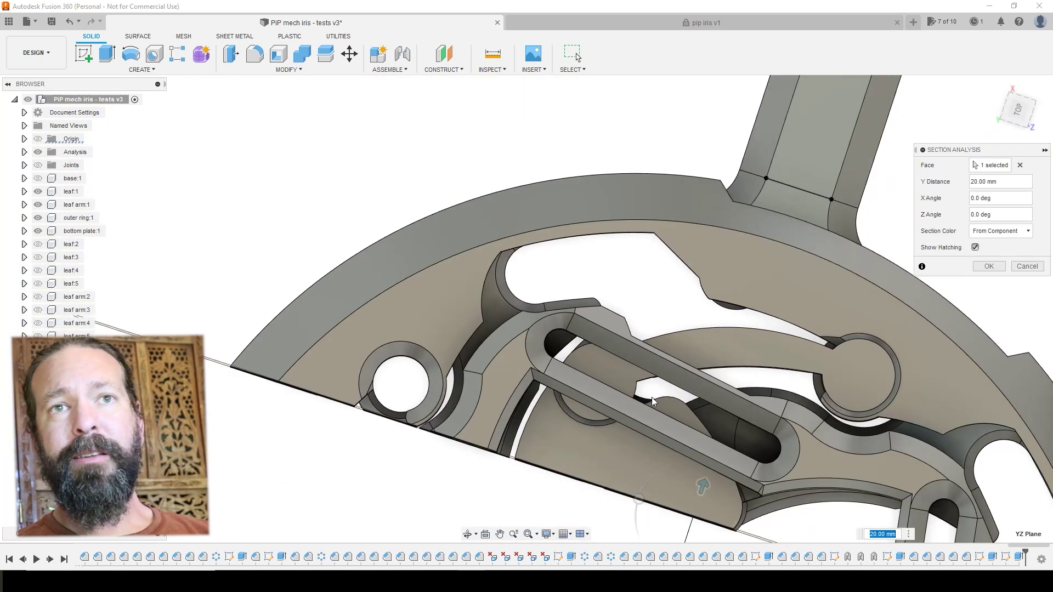
middle_click_drag(651, 397, 646, 328, "shift")
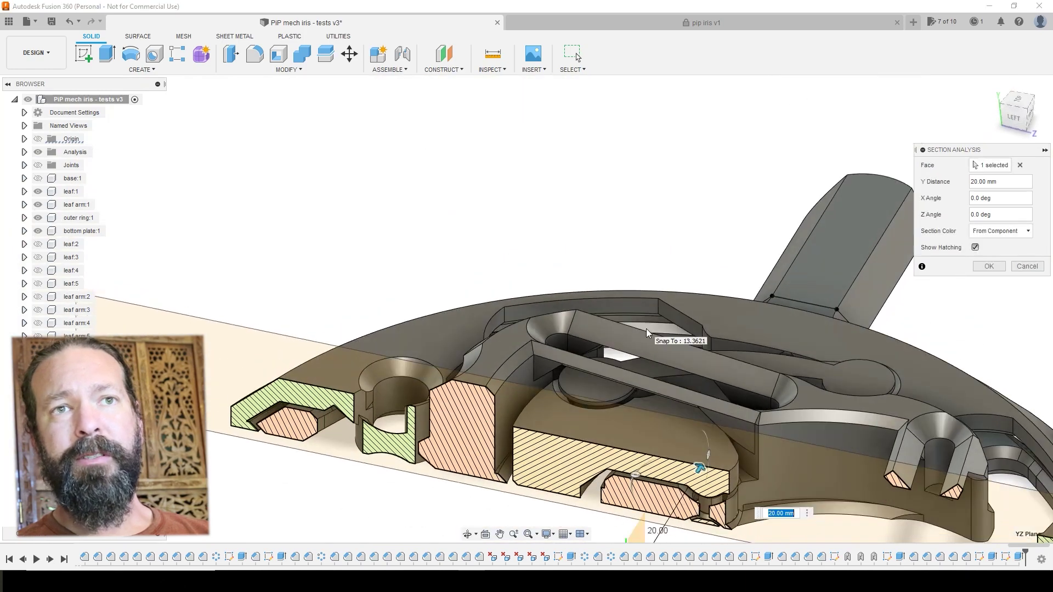
- Examine the hatched clearance gap side-on, then leave the plane at -64.00 mm
middle_click_drag(305, 488, 390, 334, "shift")
scroll(304, 419, "up", 6)
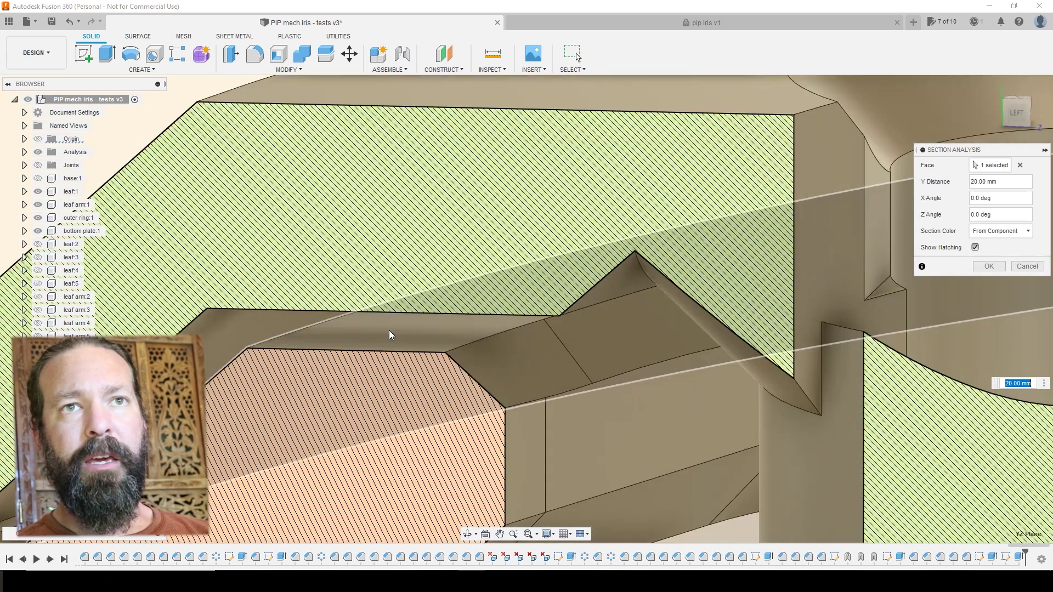
scroll(385, 384, "up", 5)
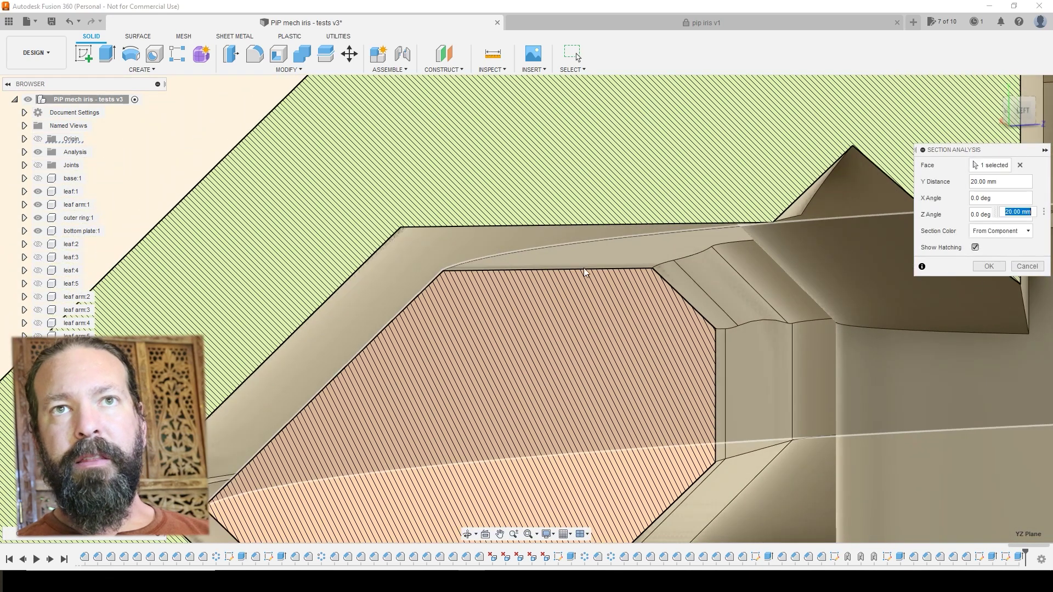
scroll(571, 319, "down", 3)
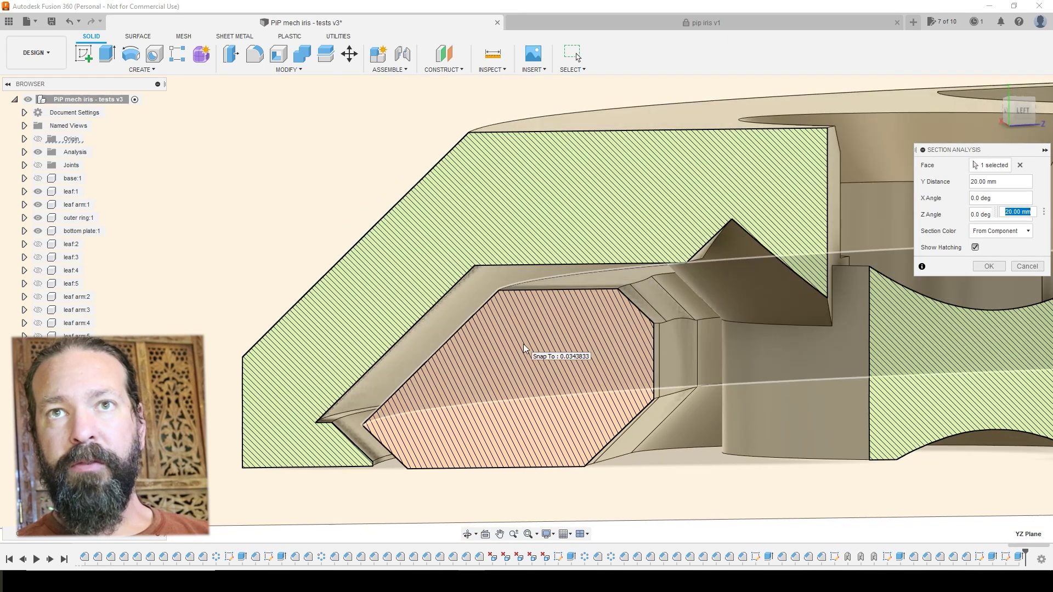
middle_click_drag(524, 348, 531, 341, "shift")
middle_click_drag(662, 242, 618, 298, "shift")
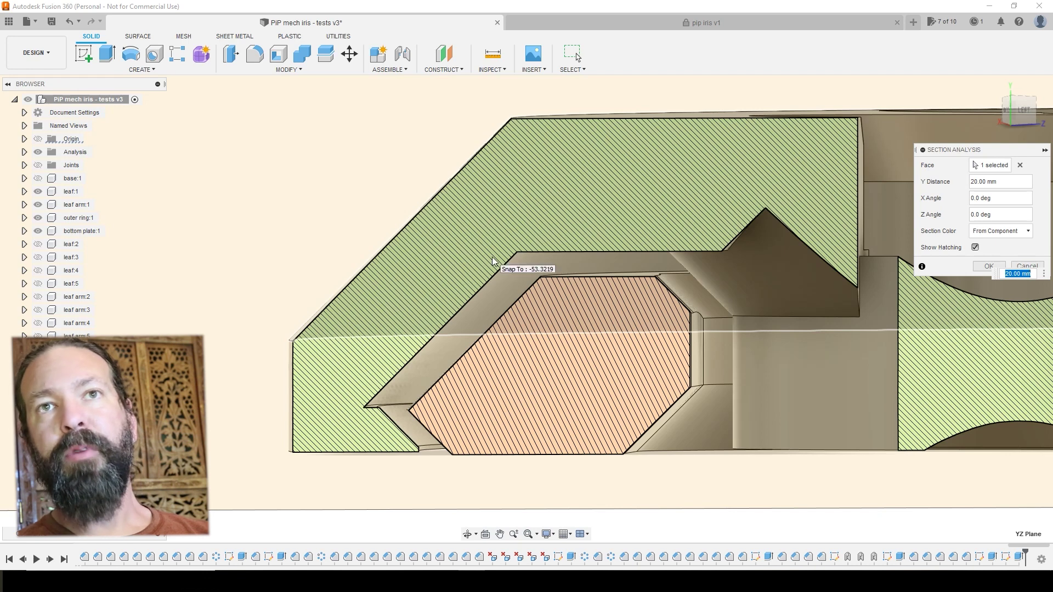
scroll(493, 262, "down", 3)
middle_click_drag(671, 307, 483, 296)
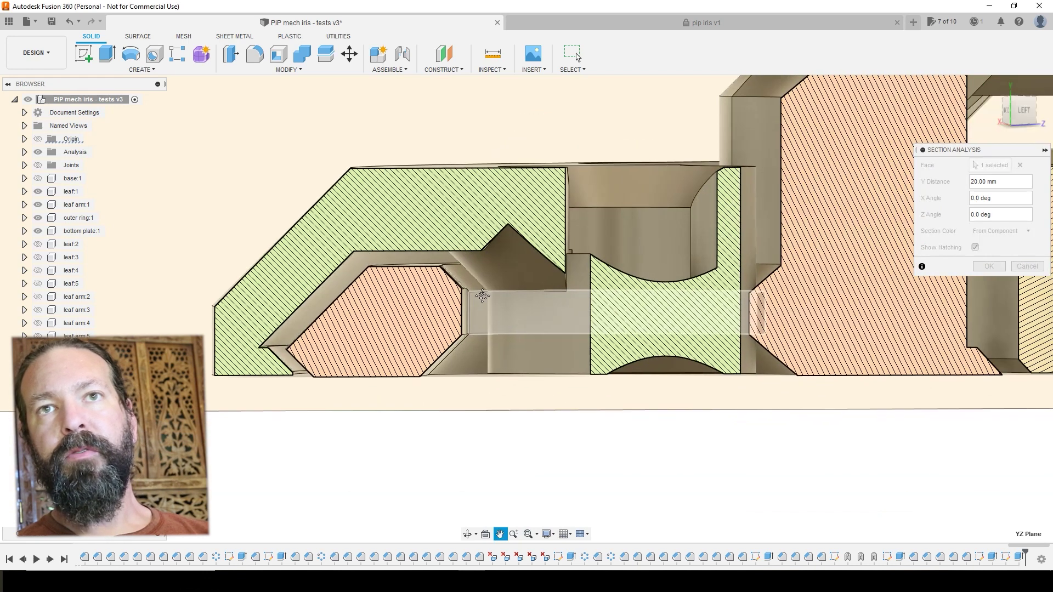
scroll(486, 303, "down", 2)
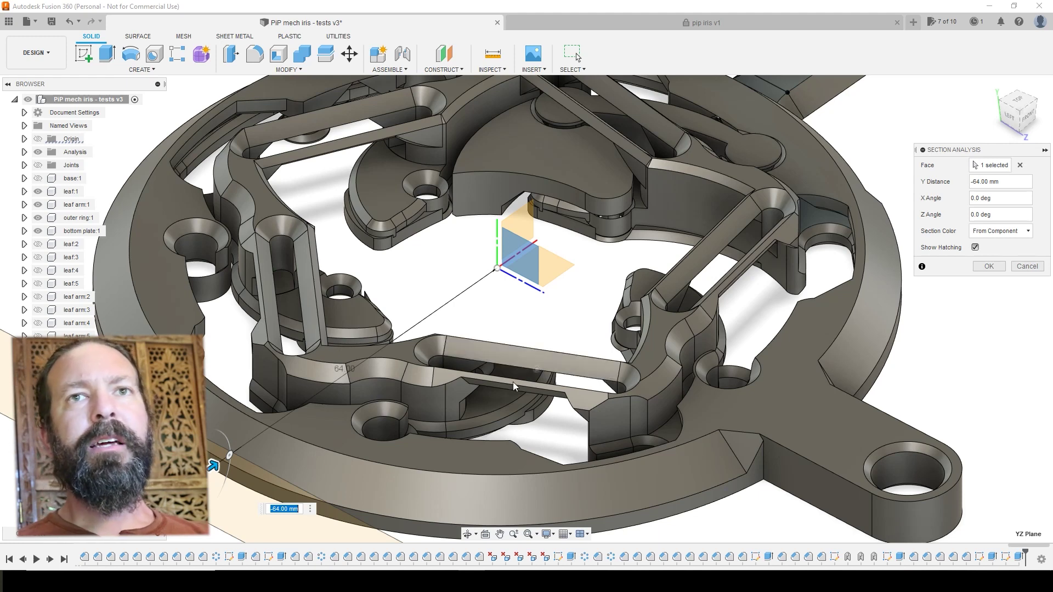
middle_click_drag(536, 356, 587, 346)
scroll(630, 327, "down", 3)
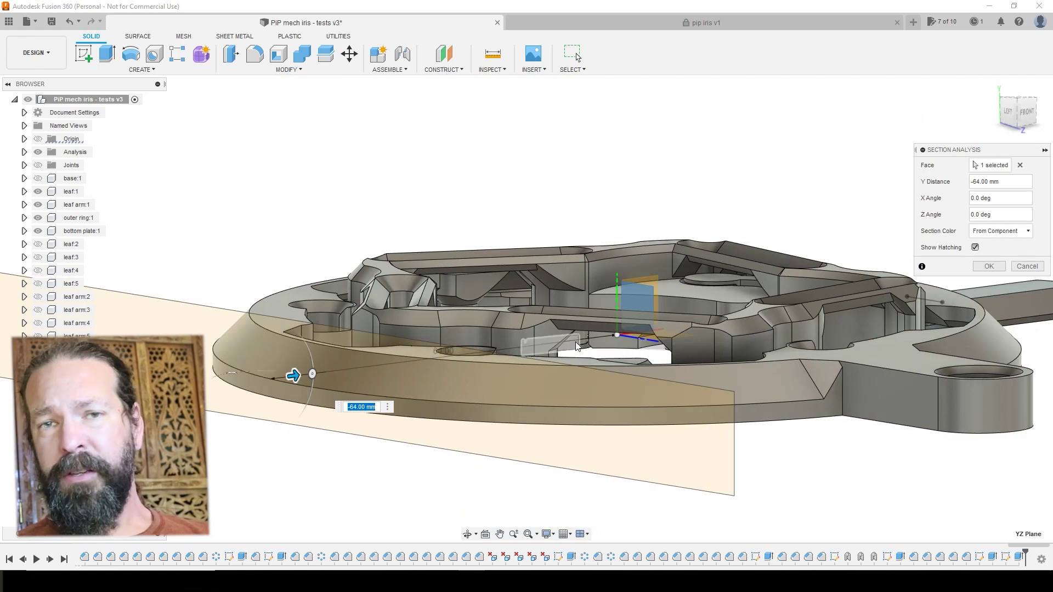
middle_click_drag(526, 209, 499, 197, "shift")
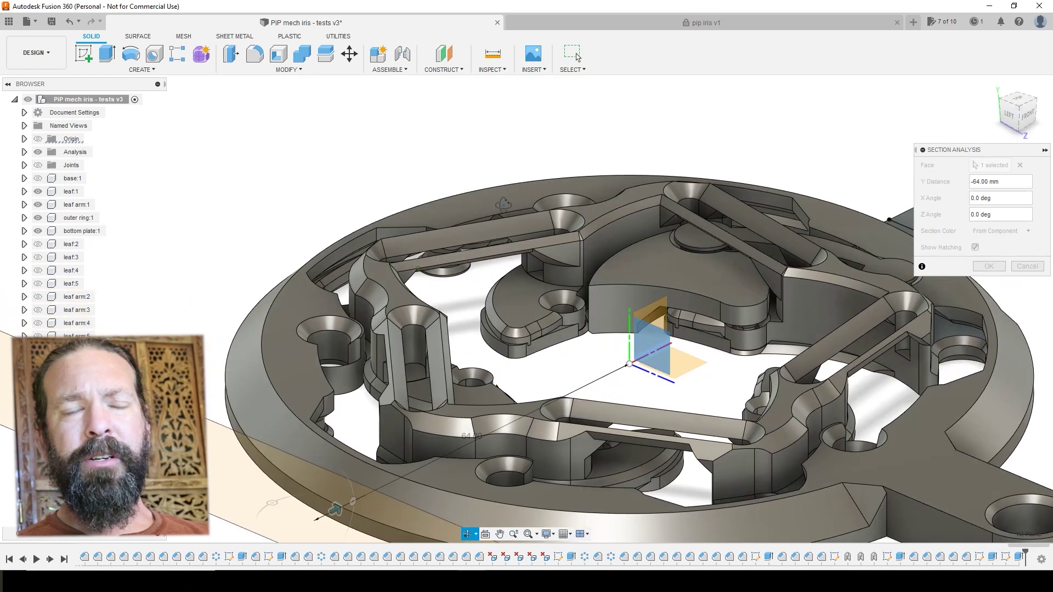
scroll(510, 237, "up", 2)
scroll(498, 235, "down", 3)
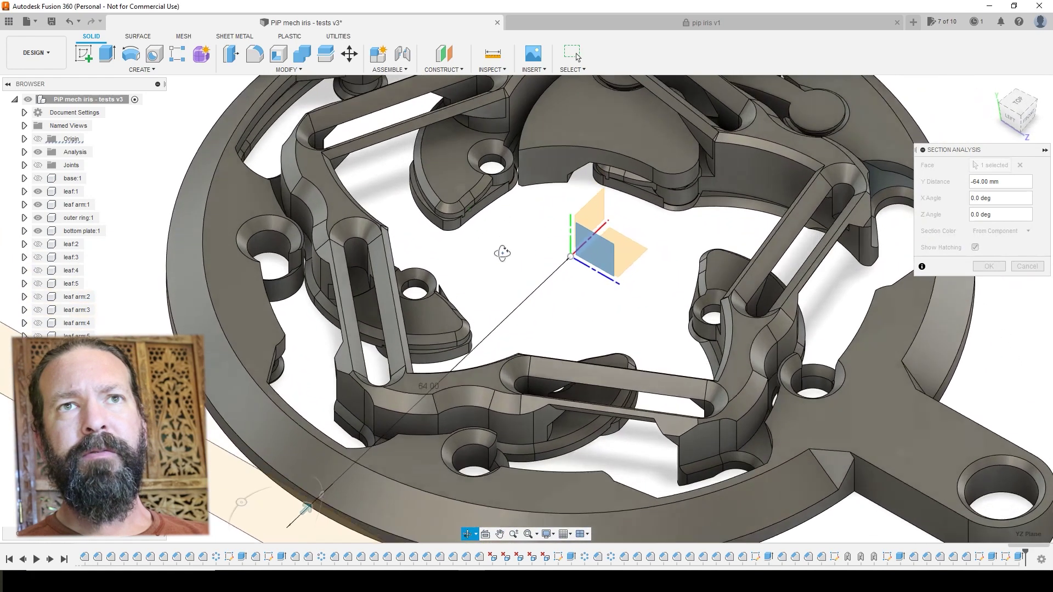
scroll(499, 236, "up", 3)
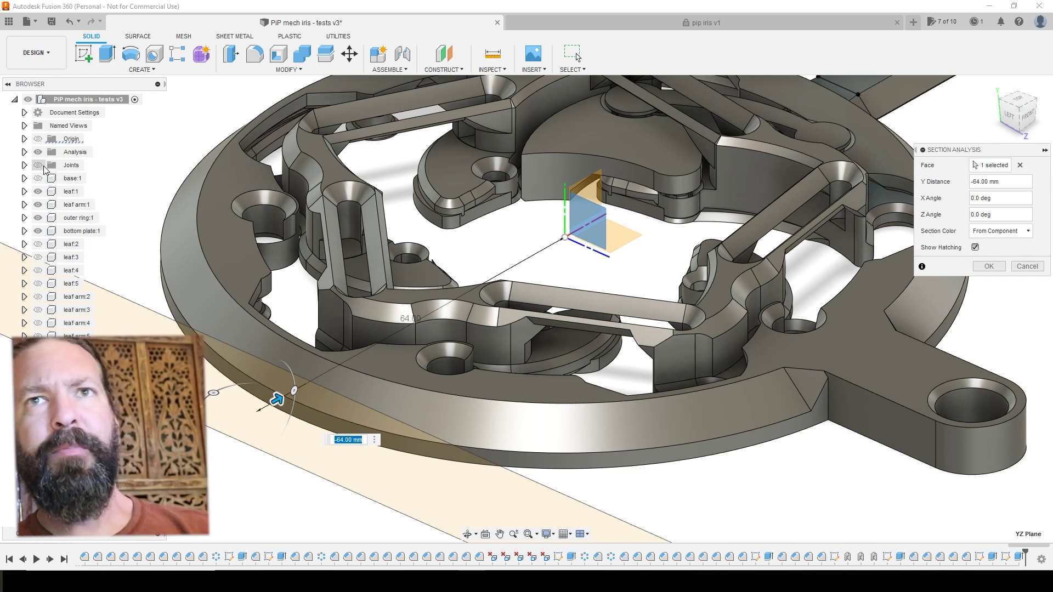
middle_click_drag(665, 235, 646, 259)
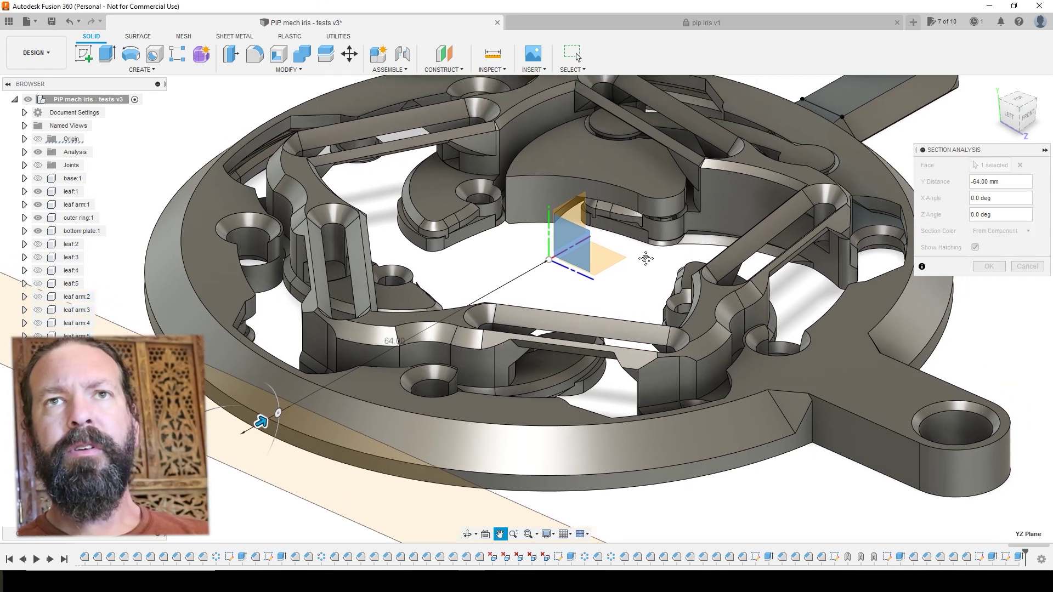
scroll(647, 255, "up", 2)
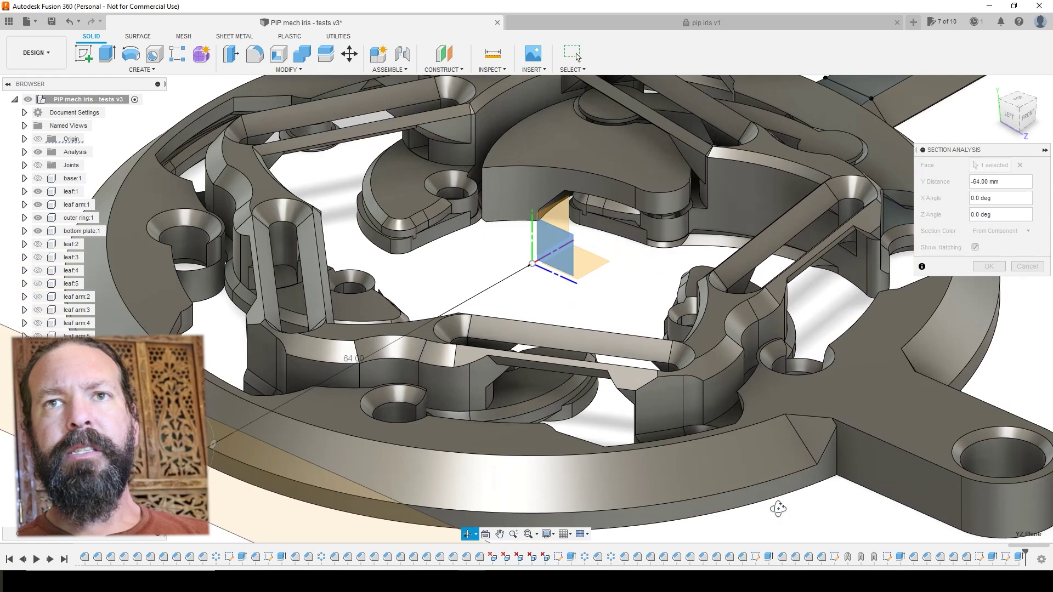
middle_click_drag(777, 508, 693, 390, "shift")
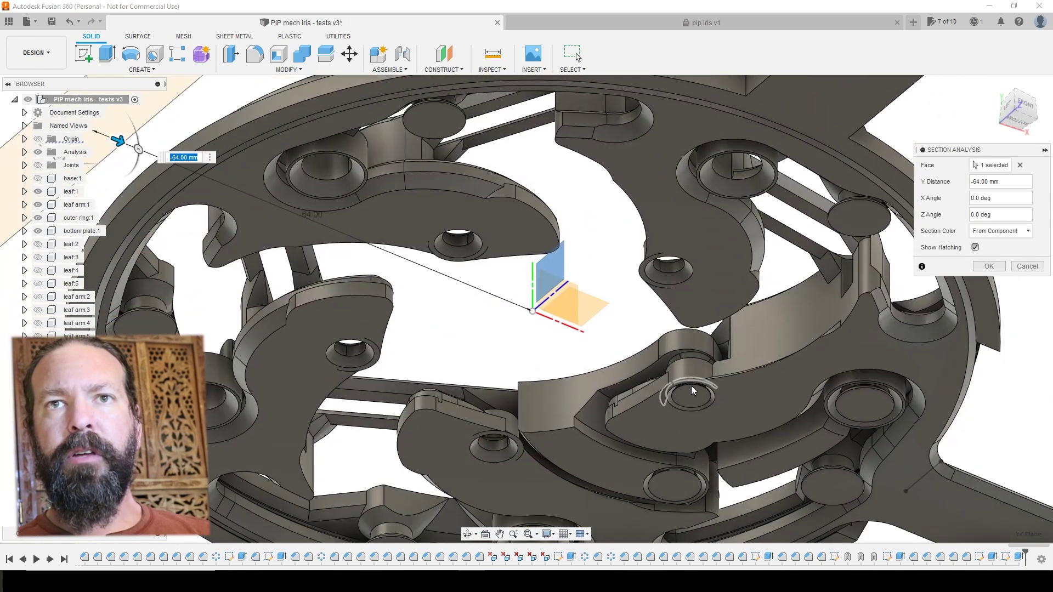
- Zoom into the leaf pin holes on the iris underside and close Section Analysis
scroll(693, 391, "up", 5)
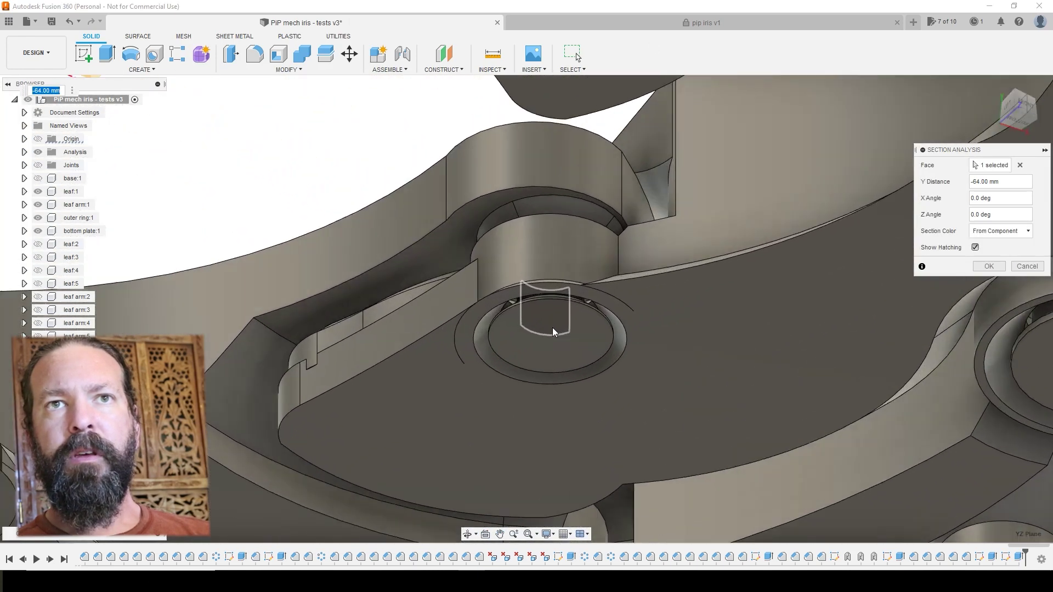
scroll(553, 332, "down", 5)
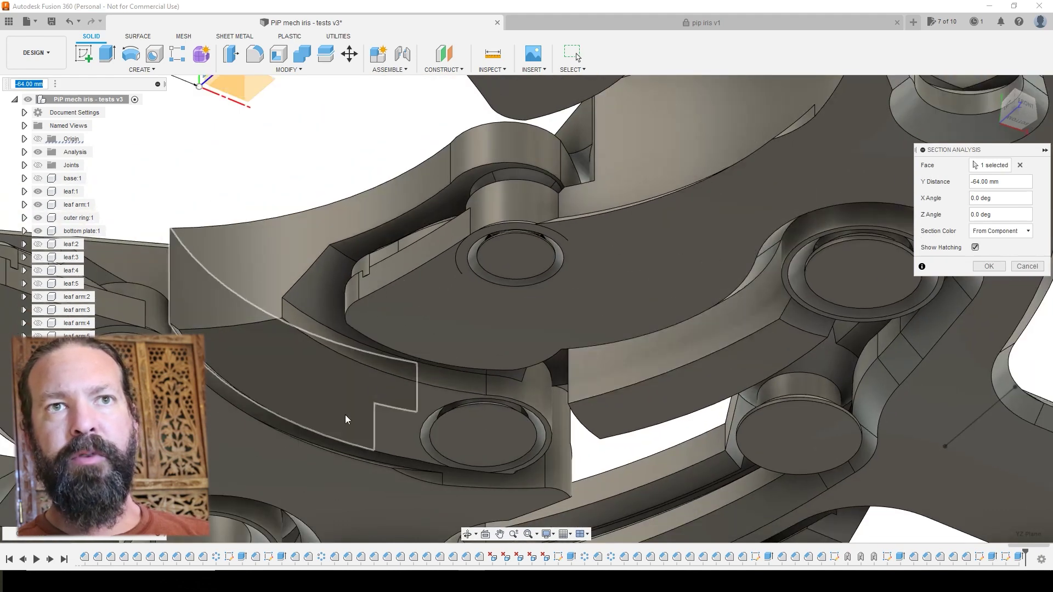
scroll(523, 321, "up", 3)
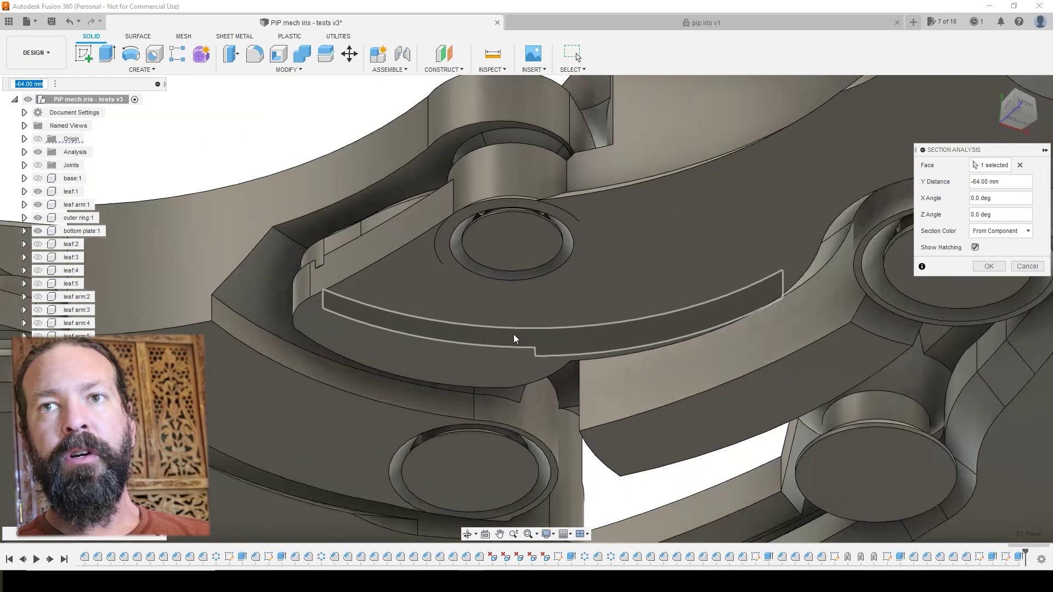
scroll(513, 338, "down", 5)
scroll(493, 324, "up", 4)
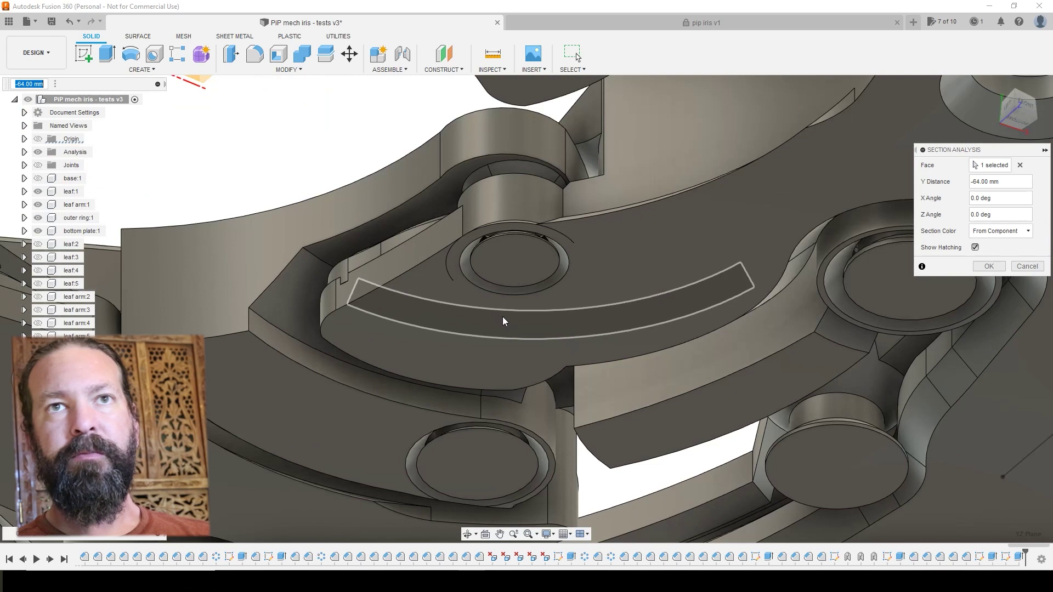
scroll(537, 244, "up", 3)
scroll(537, 246, "up", 1)
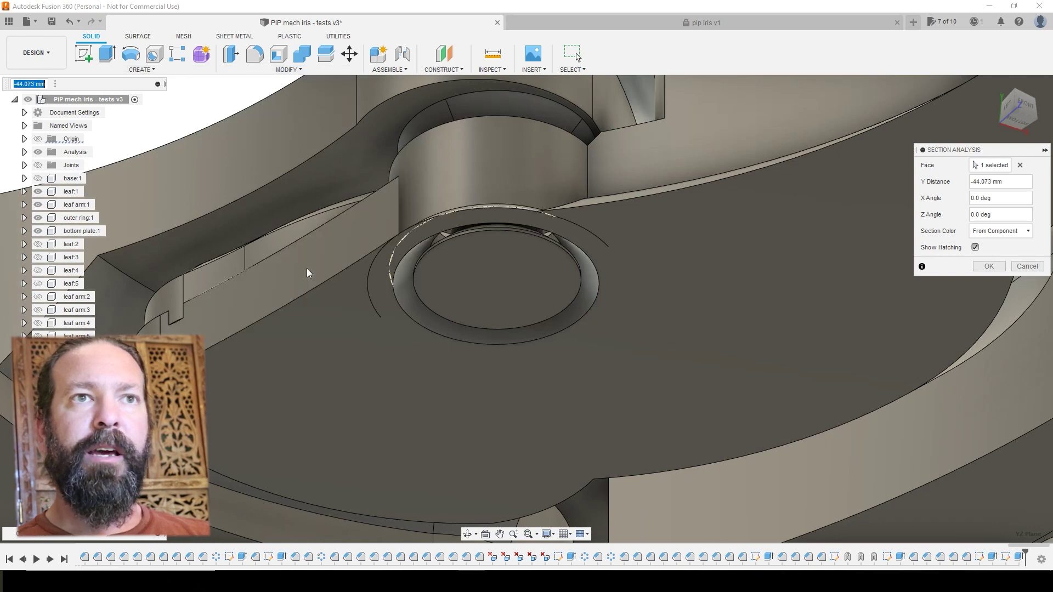
key("Return")
scroll(216, 337, "up", 3)
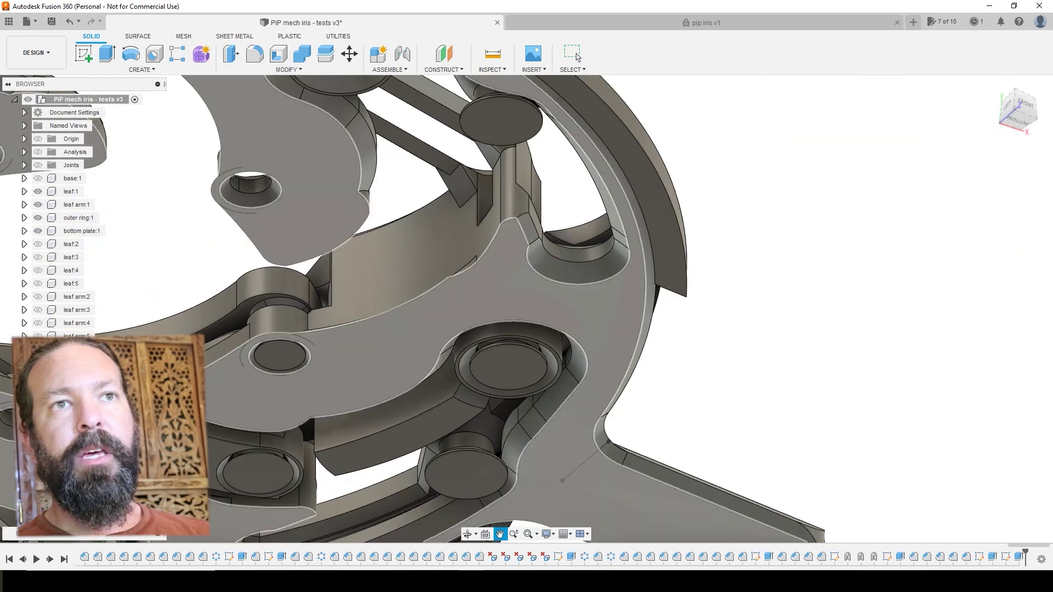
left_click(577, 57)
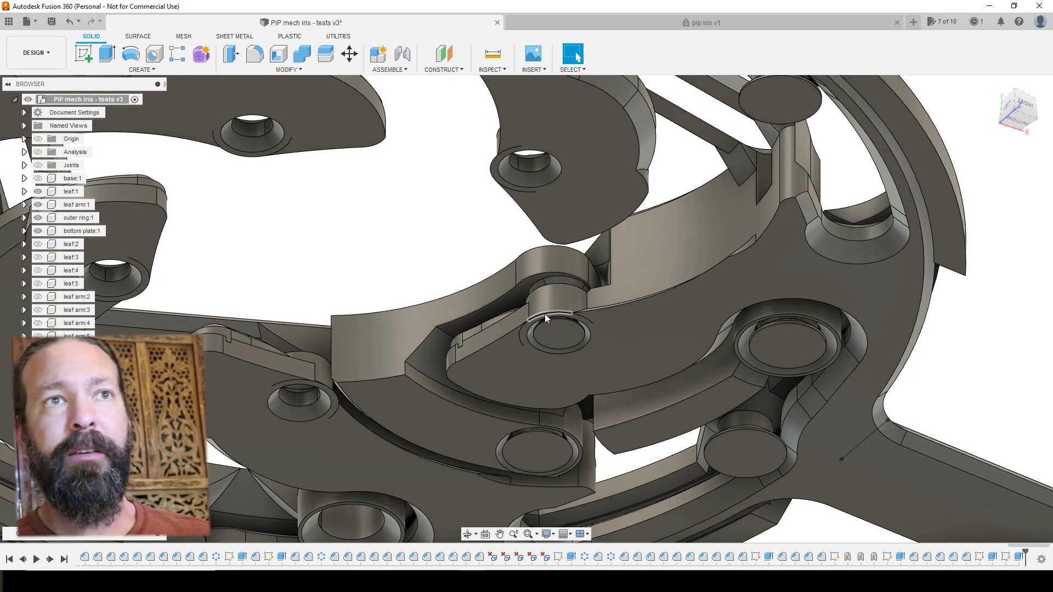
middle_click_drag(404, 254, 455, 322, "shift")
scroll(459, 361, "down", 8)
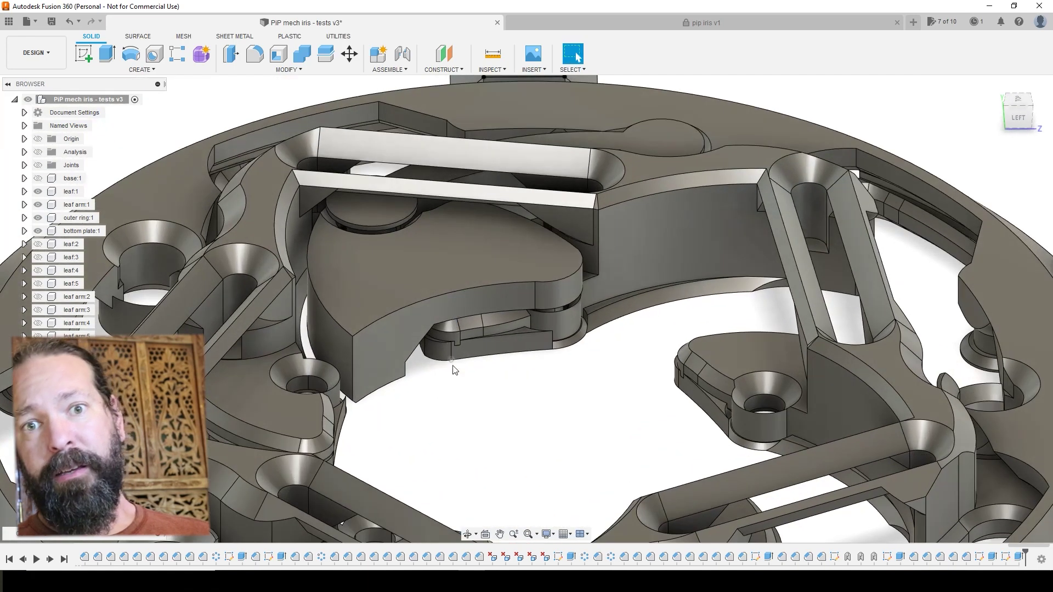